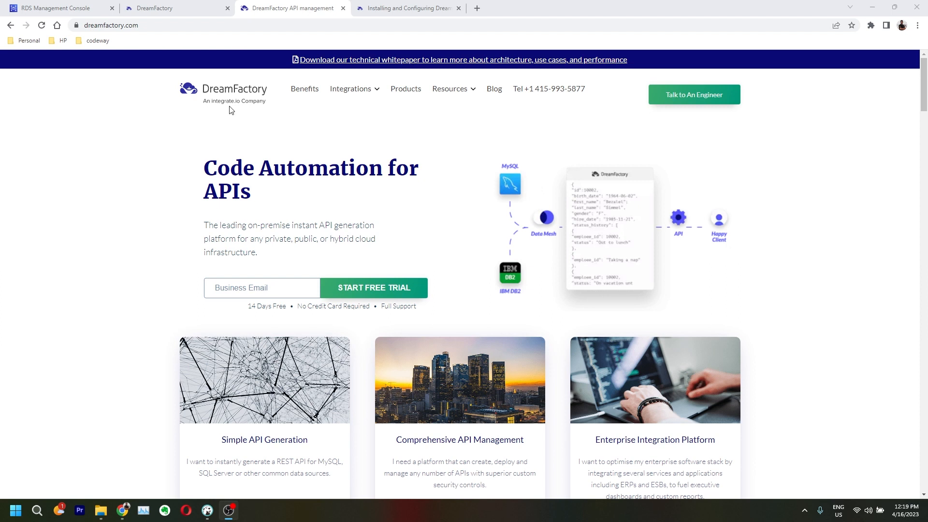
Bring up the 'Installing and Configuring DreamFactory' guide page in Chrome.
click(287, 13)
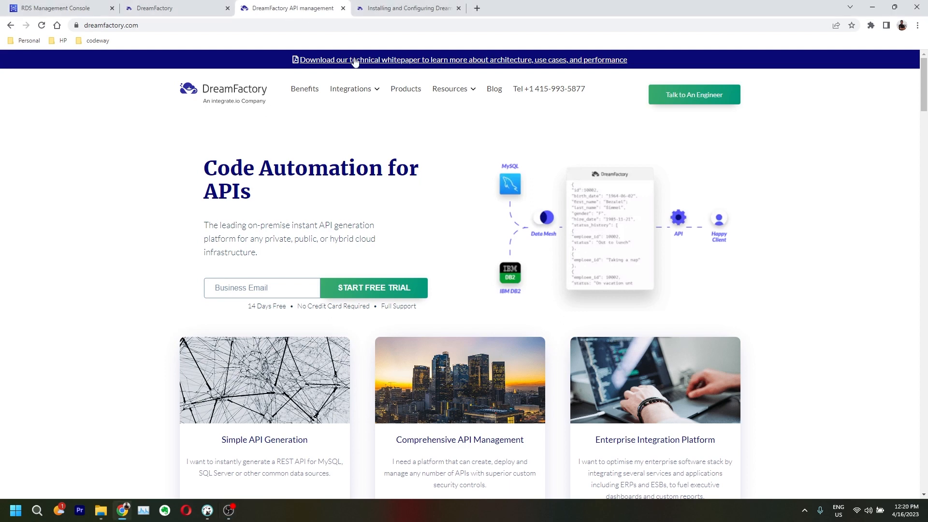
click(389, 13)
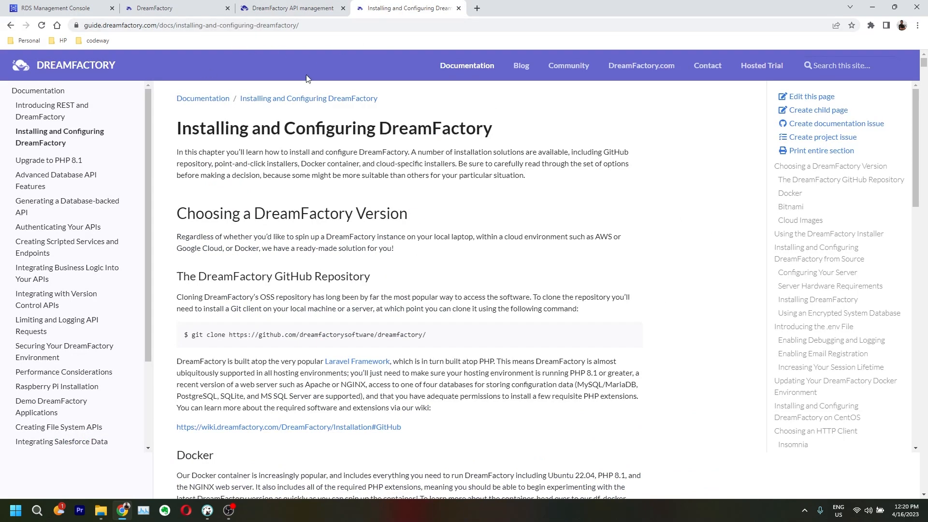
Read through the GitHub, Docker, Bitnami and installer sections, then return to the admin Home page.
scroll(374, 275, down, 2)
drag(214, 238, 360, 238)
scroll(360, 239, down, 3)
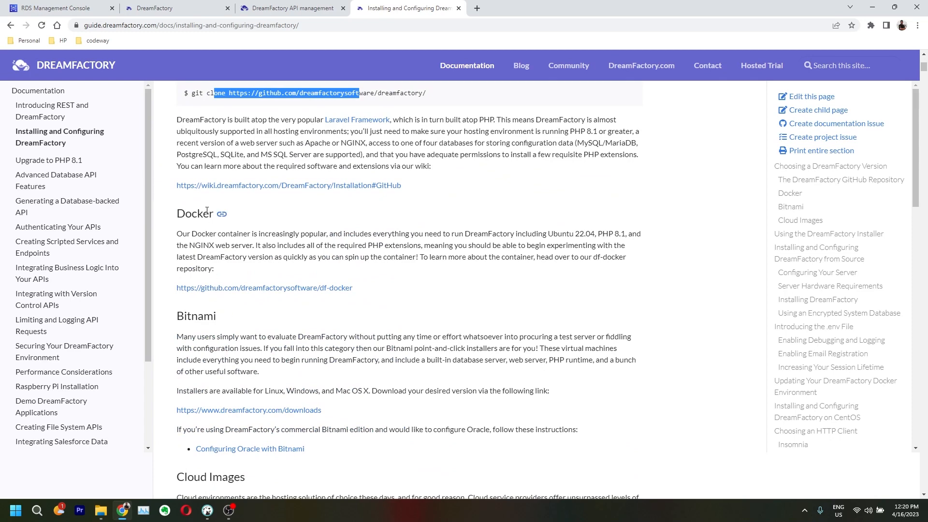
scroll(207, 210, down, 1)
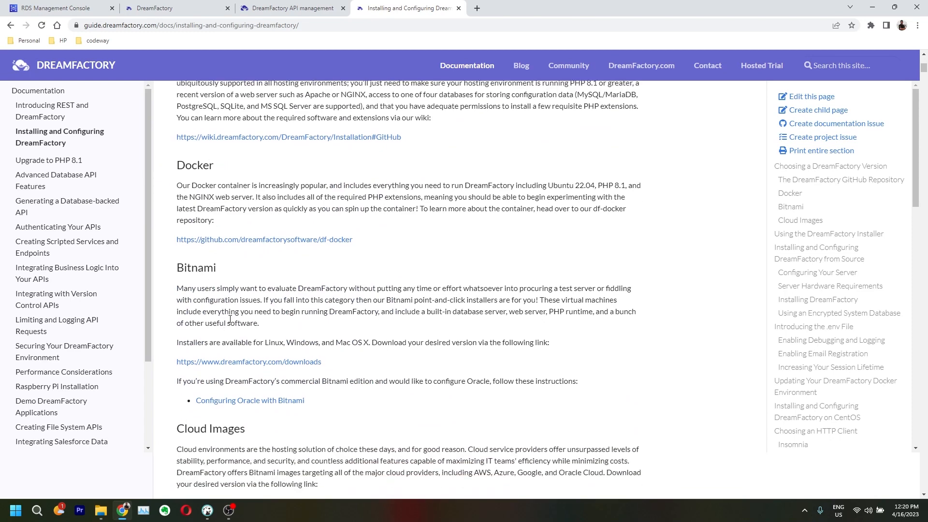
scroll(230, 319, down, 4)
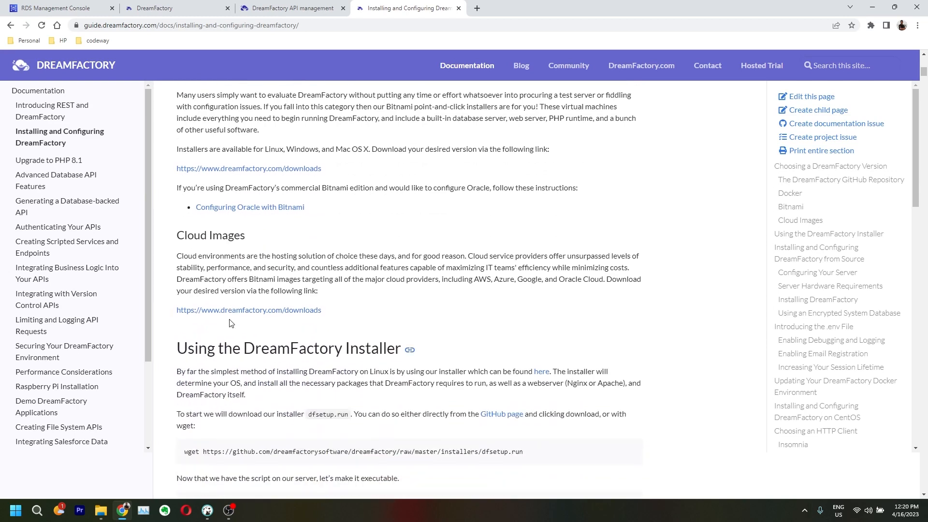
scroll(229, 323, down, 6)
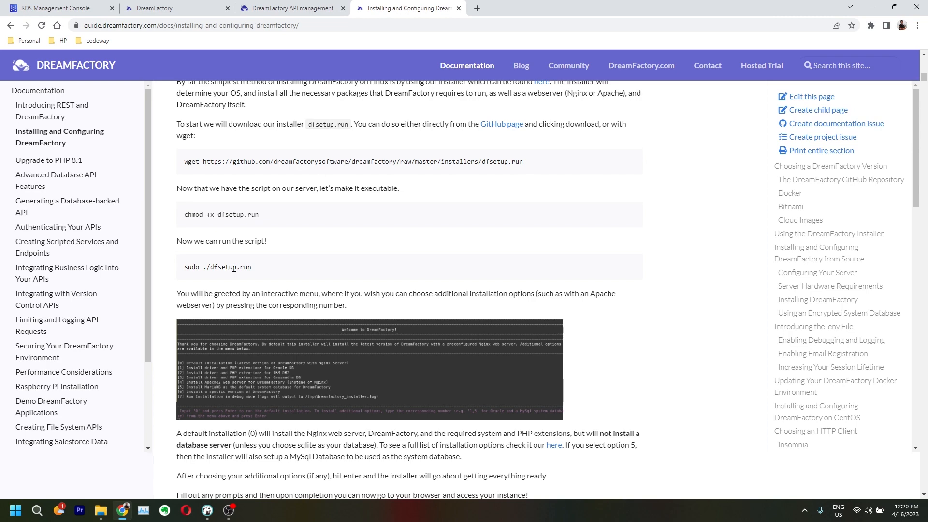
scroll(234, 269, down, 1)
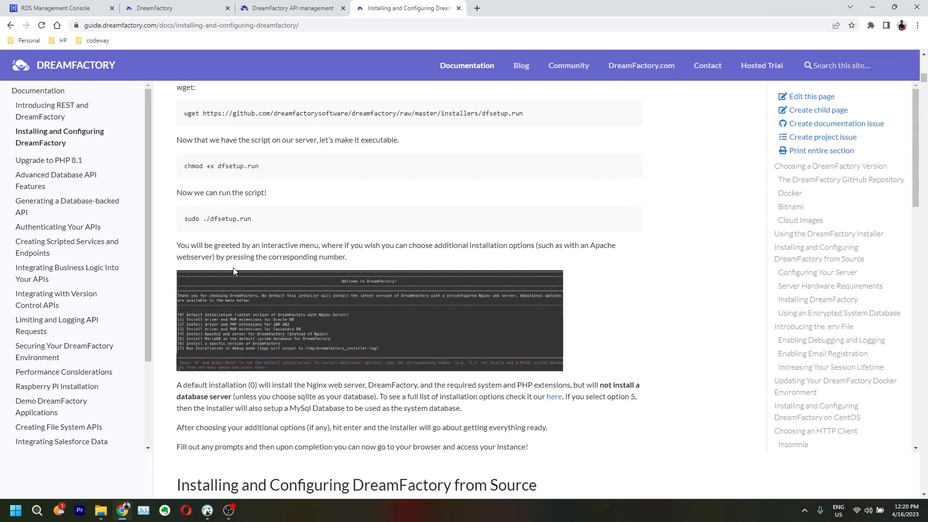
scroll(233, 271, down, 2)
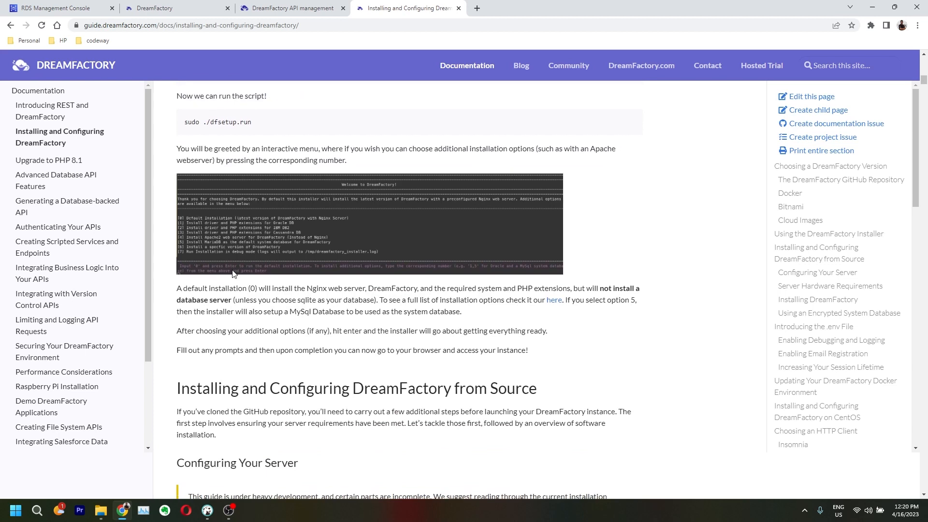
scroll(234, 274, down, 4)
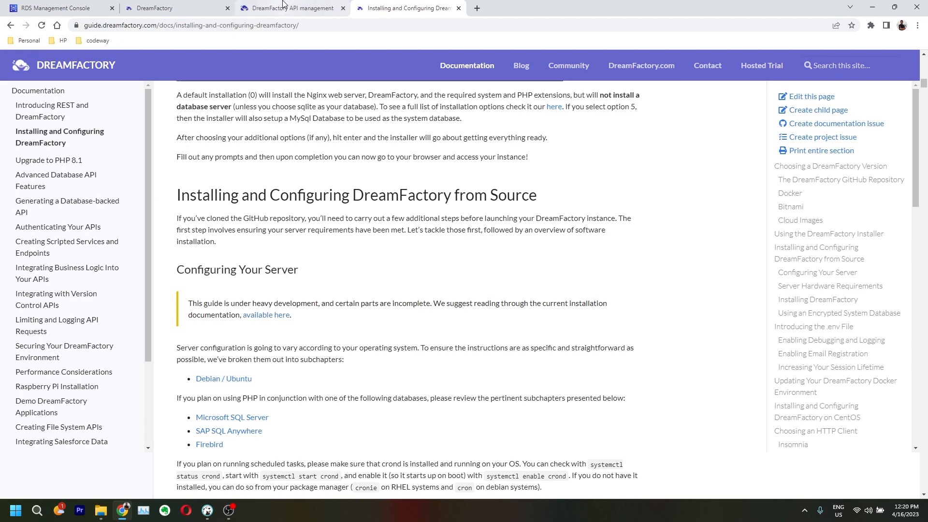
scroll(402, 231, up, 15)
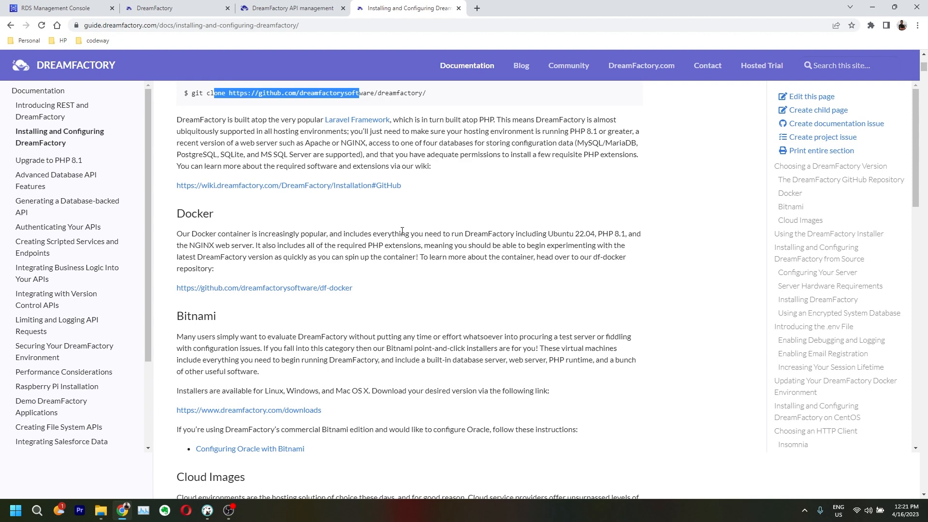
click(162, 7)
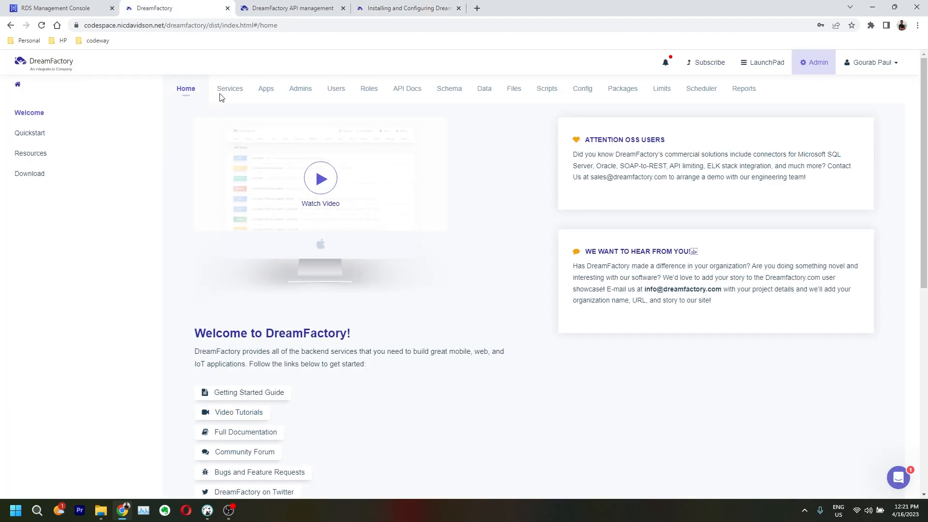
Inspect the admin site's web address, highlighting the codespace host.
click(88, 24)
drag(88, 25, 116, 28)
click(117, 26)
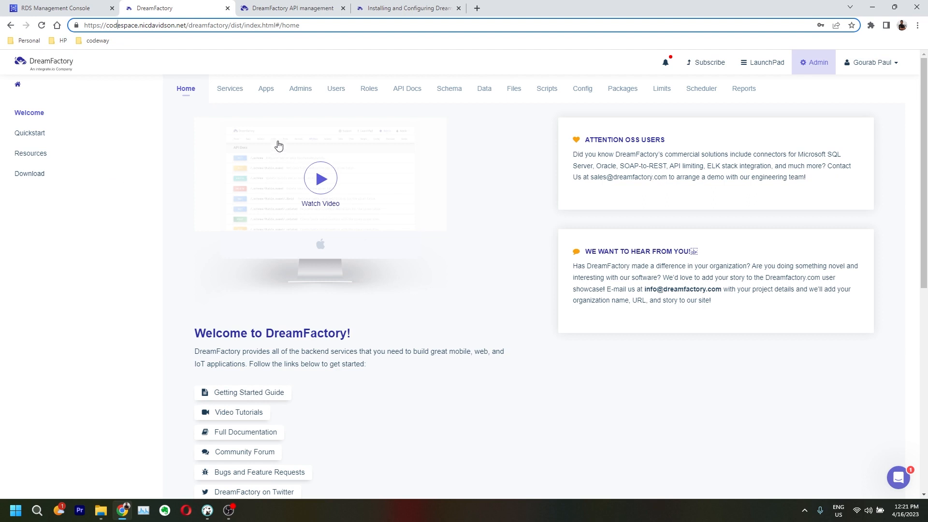
Go to Services > Create and show the Service Type list of categories.
click(221, 97)
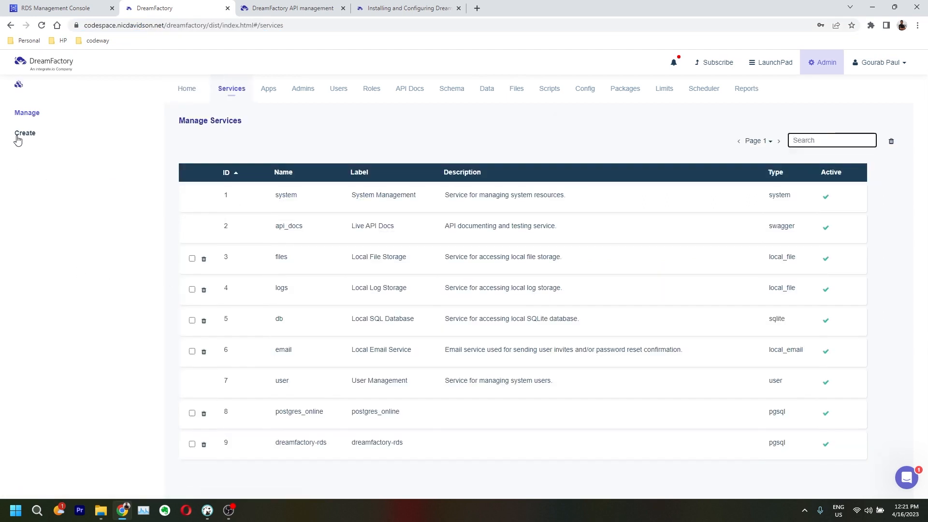
click(17, 140)
click(247, 237)
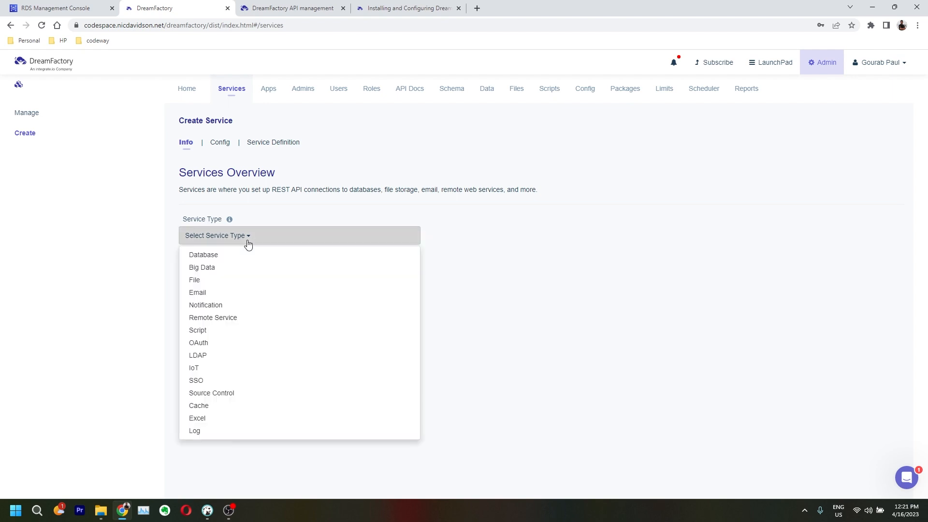
mouse_move(247, 256)
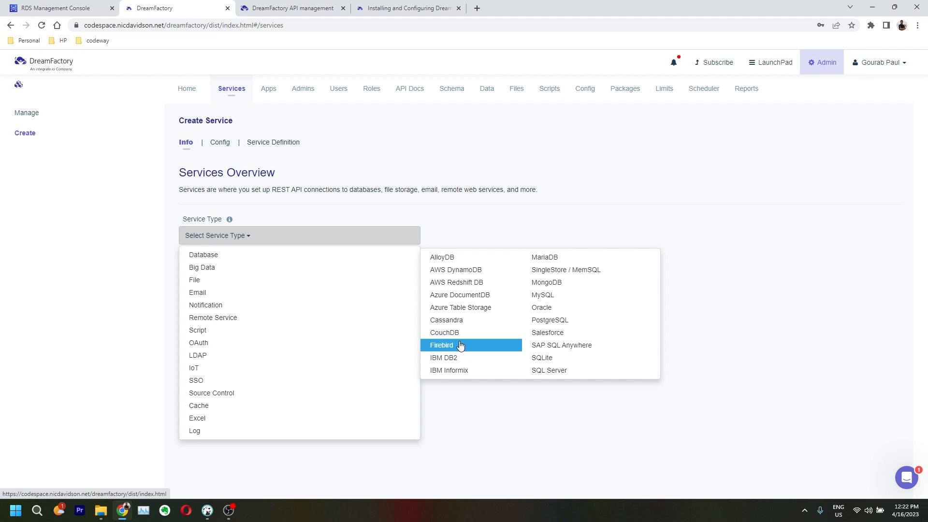
click(558, 164)
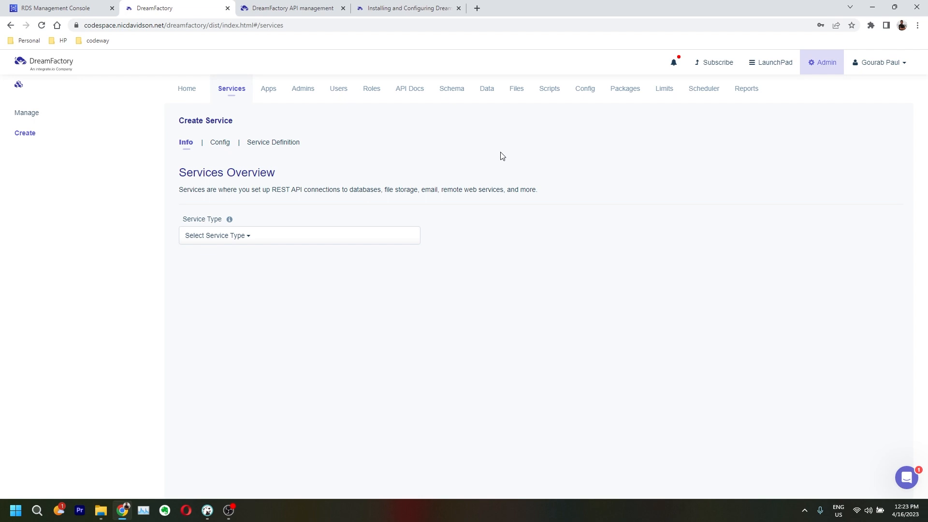
click(257, 240)
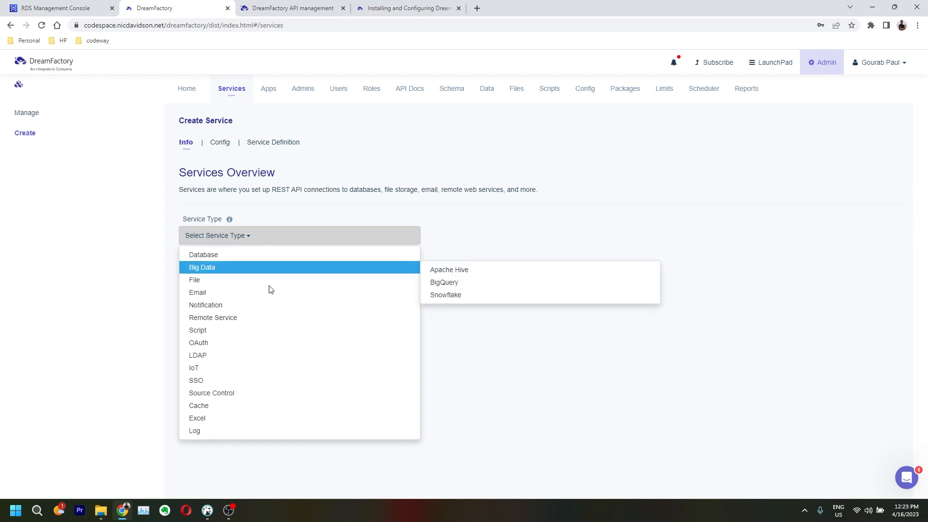
Open test-dreamfactory-rds from the RDS DB instances list and select its Endpoint address.
click(41, 13)
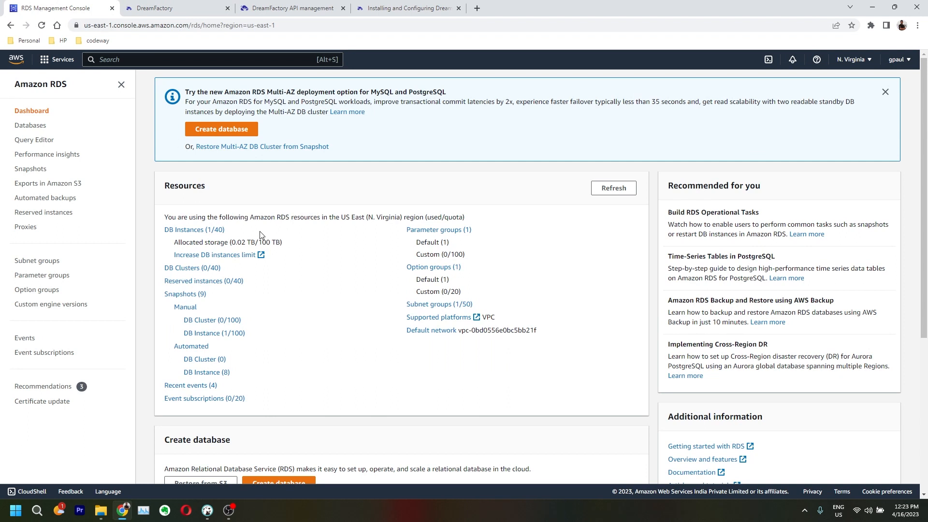
click(196, 231)
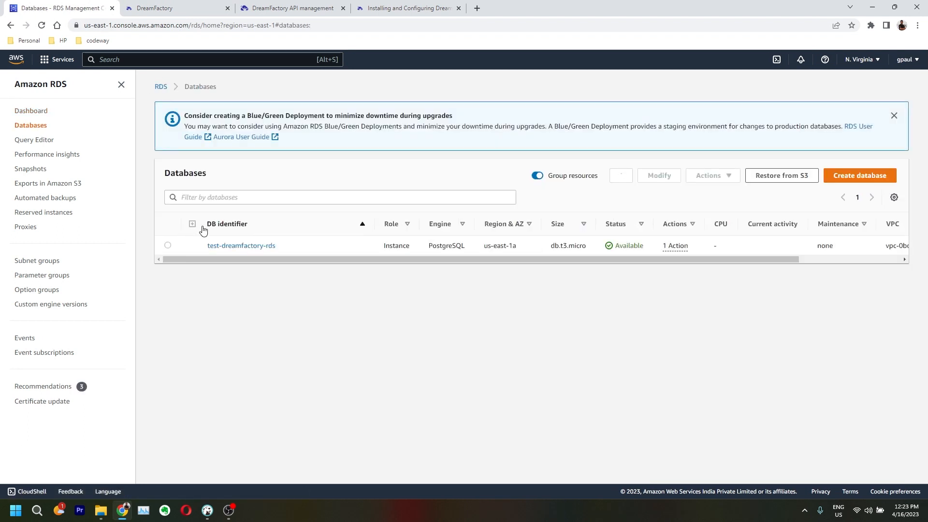
click(233, 247)
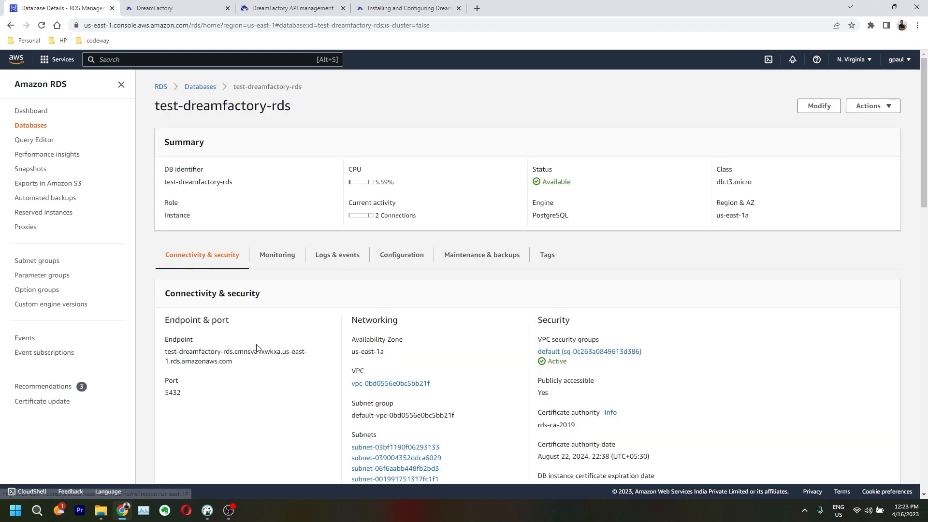
drag(165, 353, 231, 364)
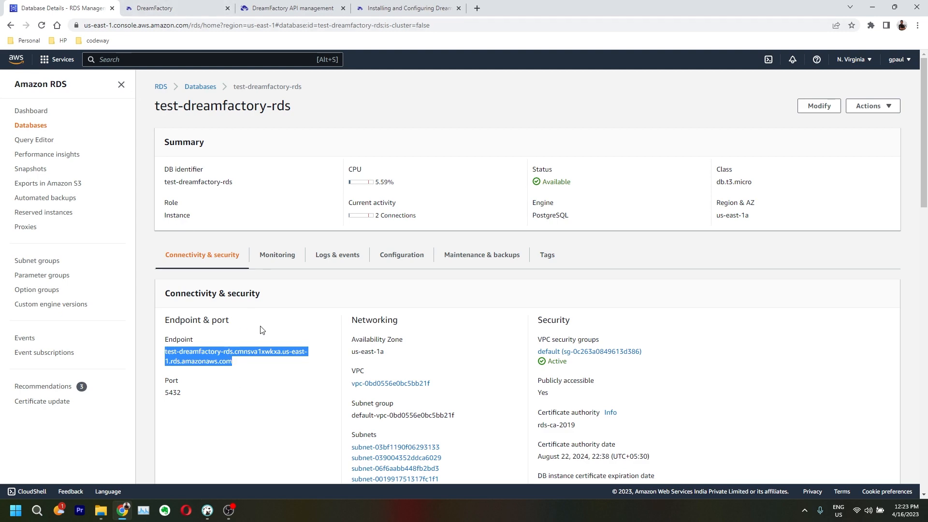
click(325, 3)
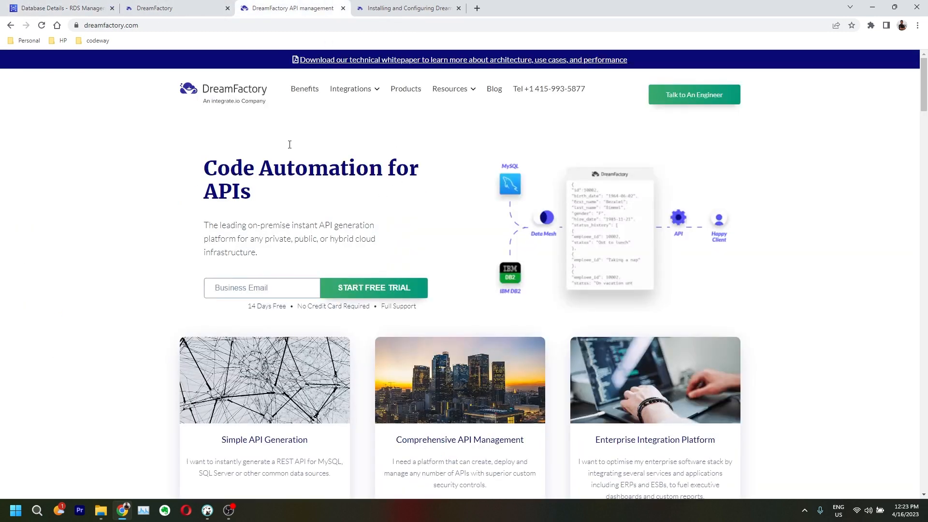
Choose PostgreSQL as the service type on the Create Service form.
click(156, 6)
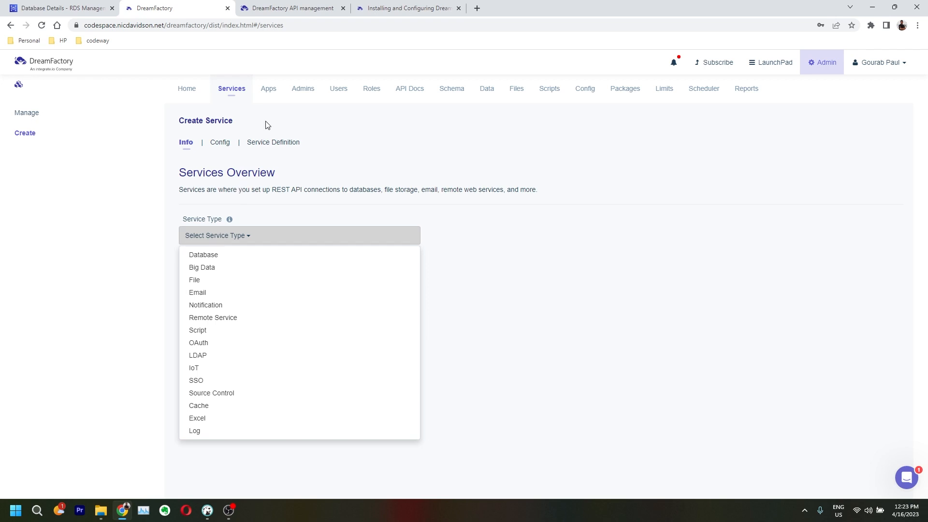
mouse_move(278, 275)
mouse_move(232, 254)
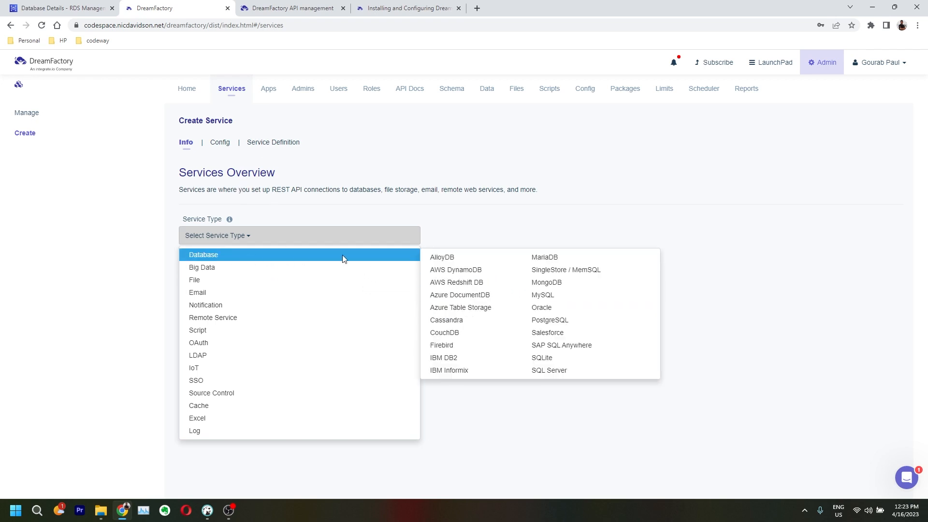
click(550, 321)
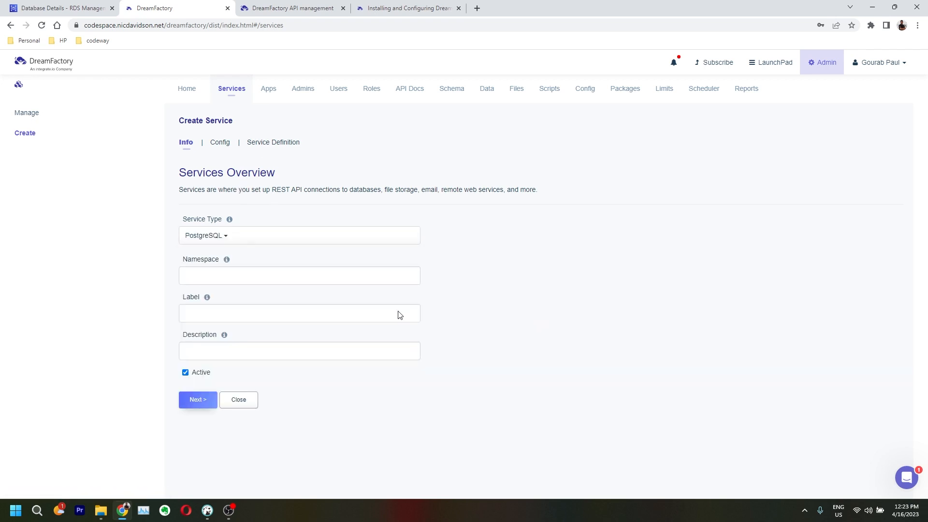
Enter dream-factory-test-db as the service namespace and copy it.
click(214, 277)
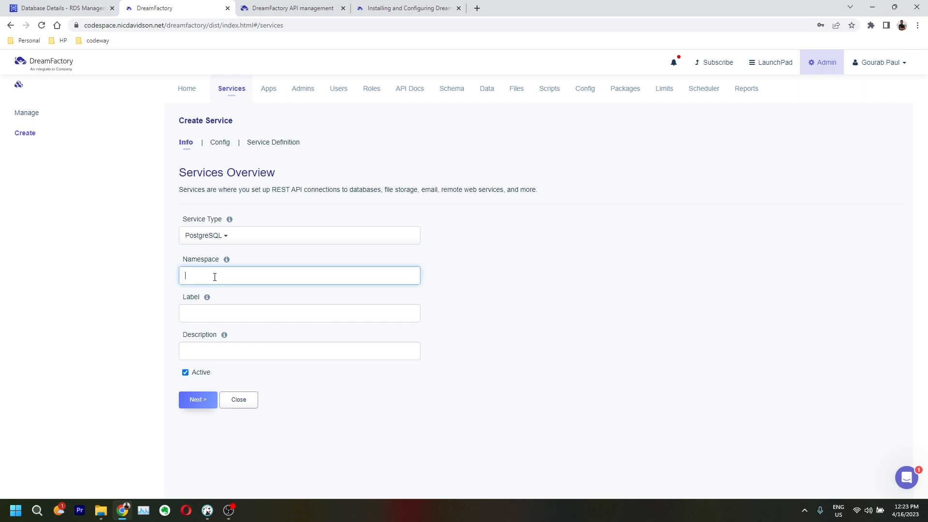
text(dream-factory-test-db)
drag(253, 275, 170, 266)
key(ctrl+c)
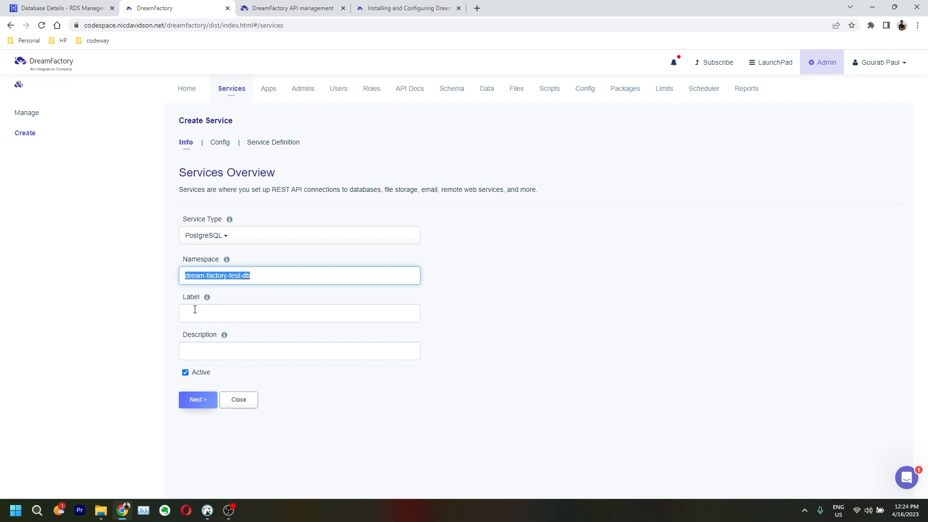
Paste dream-factory-test-db as the label and continue to the Config step.
click(194, 313)
key(ctrl+v)
click(206, 351)
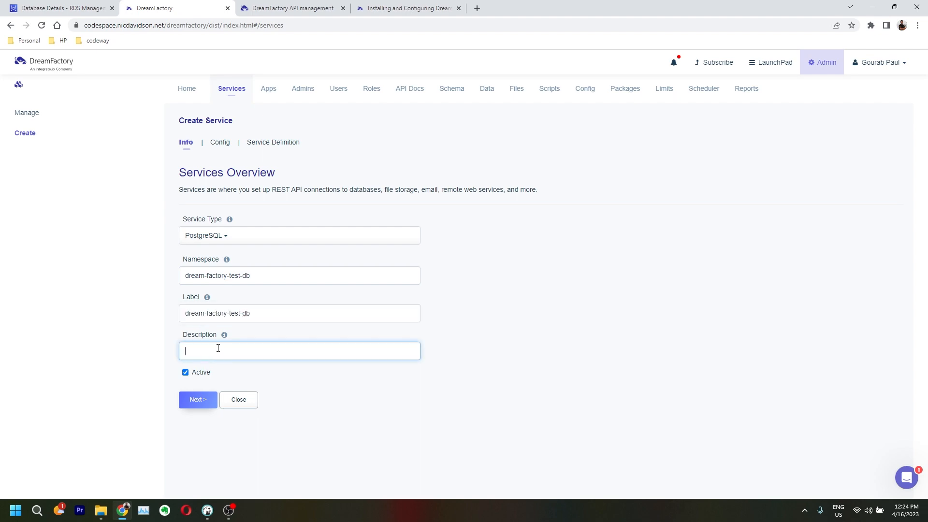
click(203, 400)
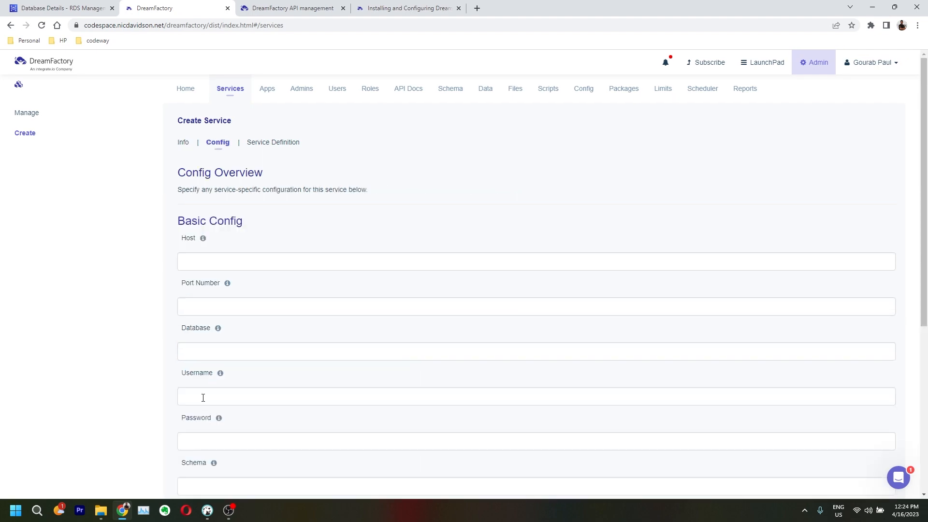
Paste the RDS endpoint as the Host and set the port to 5432.
click(97, 5)
click(165, 5)
click(190, 262)
key(ctrl+v)
click(195, 307)
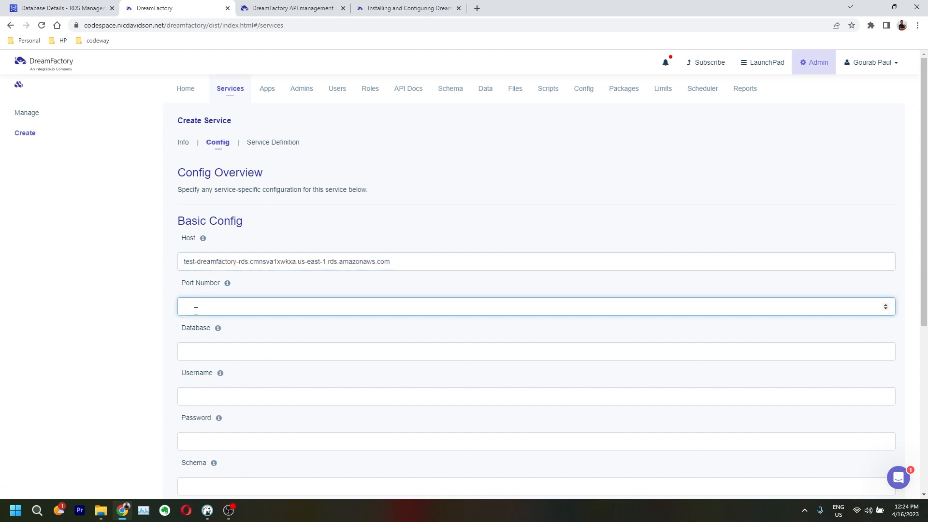
text(5432)
click(18, 6)
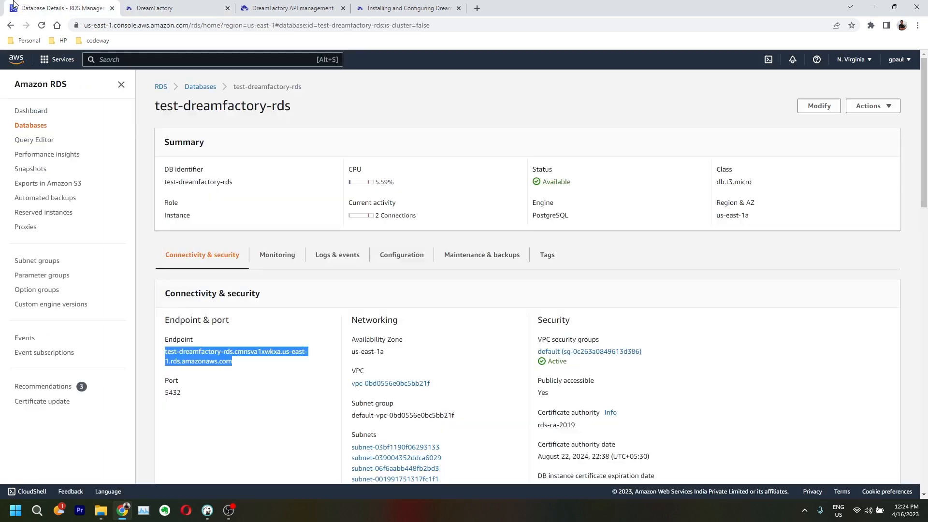
double_click(170, 392)
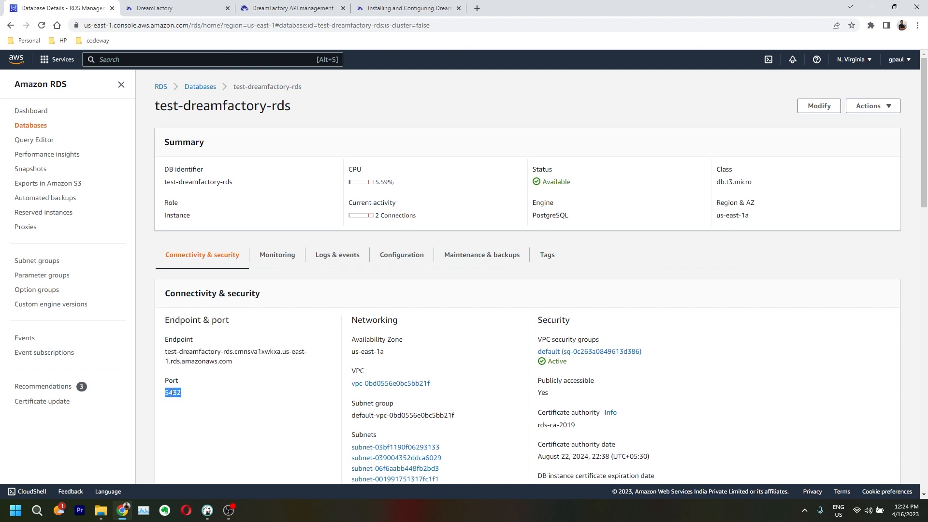
click(183, 6)
drag(392, 261, 174, 262)
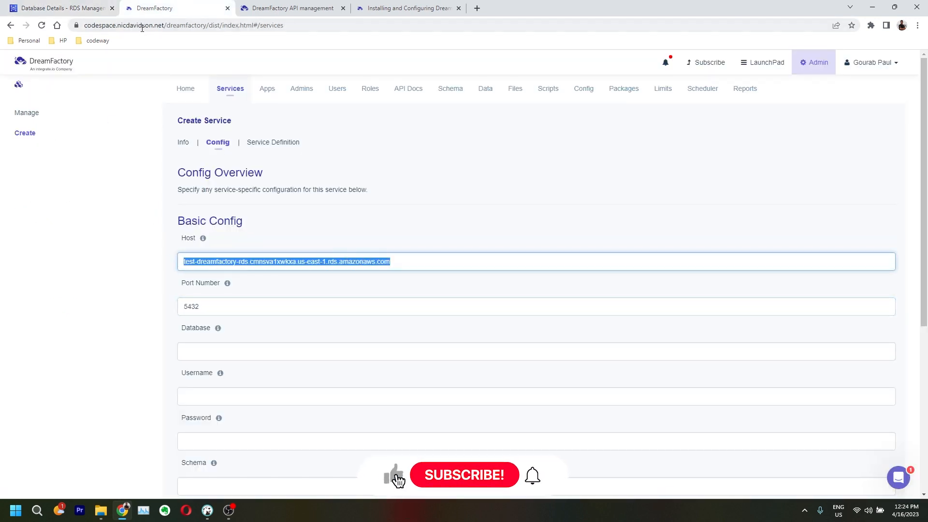
Enter postgres as the database name, checking it against the RDS details.
click(227, 350)
click(63, 8)
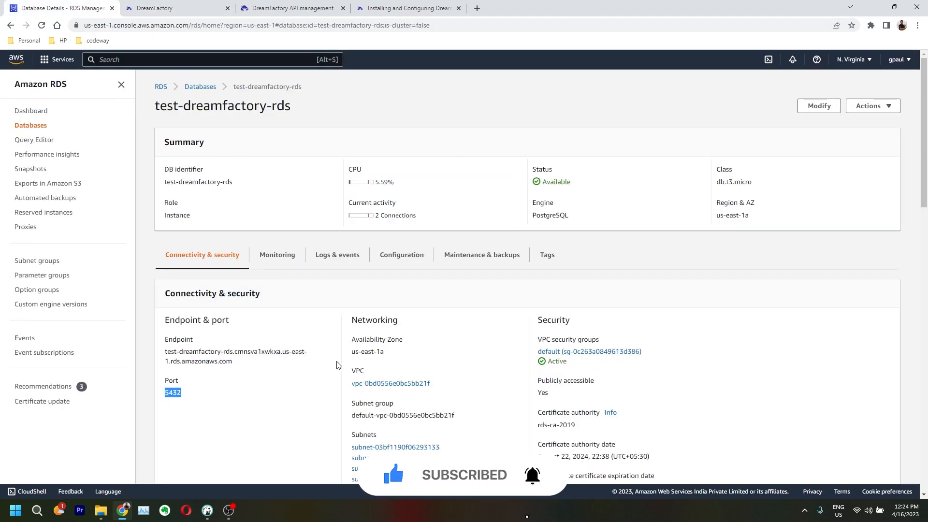
scroll(337, 366, down, 2)
click(184, 11)
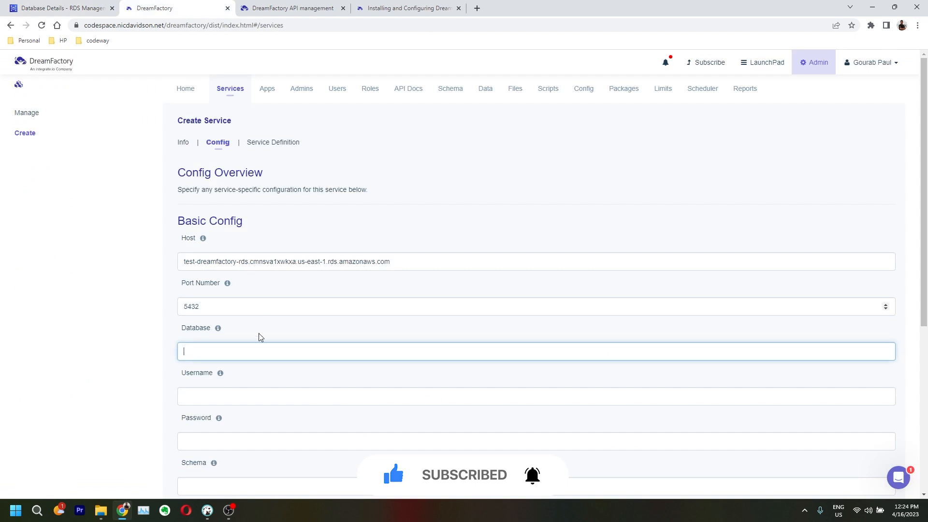
text(post)
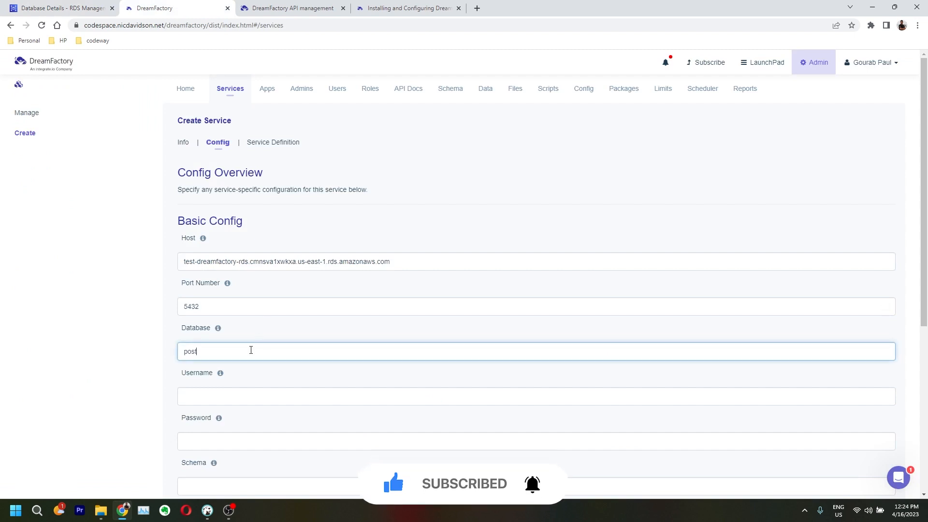
text(gres)
click(223, 397)
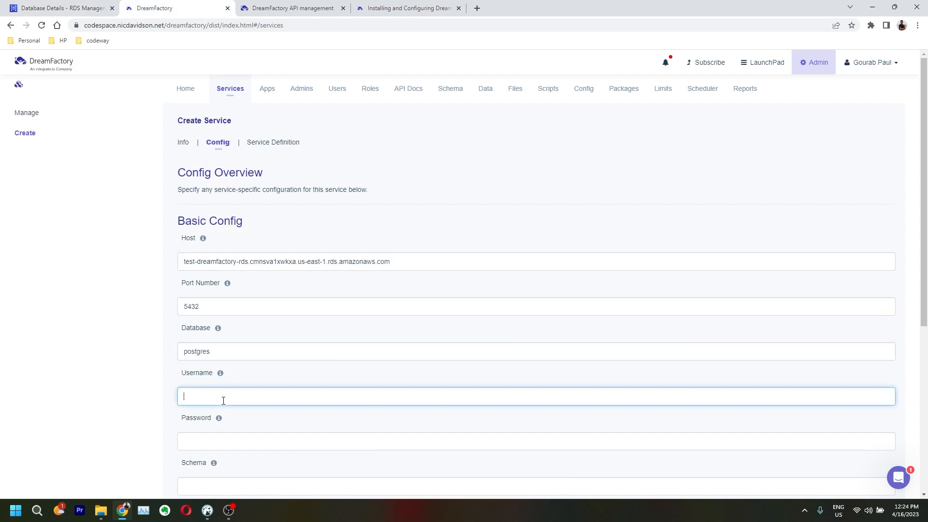
text(postgres)
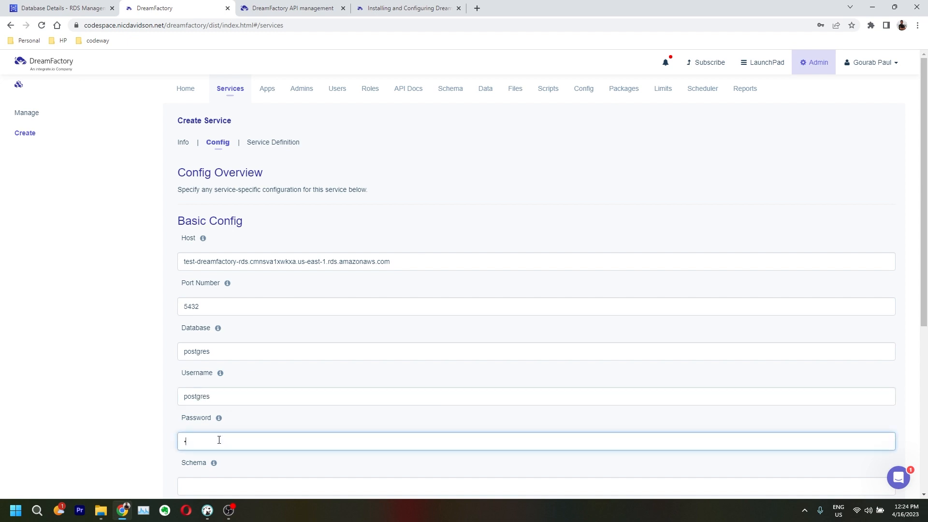
Reveal the extra options under More... and save the dream-factory-test-db service.
scroll(219, 440, down, 3)
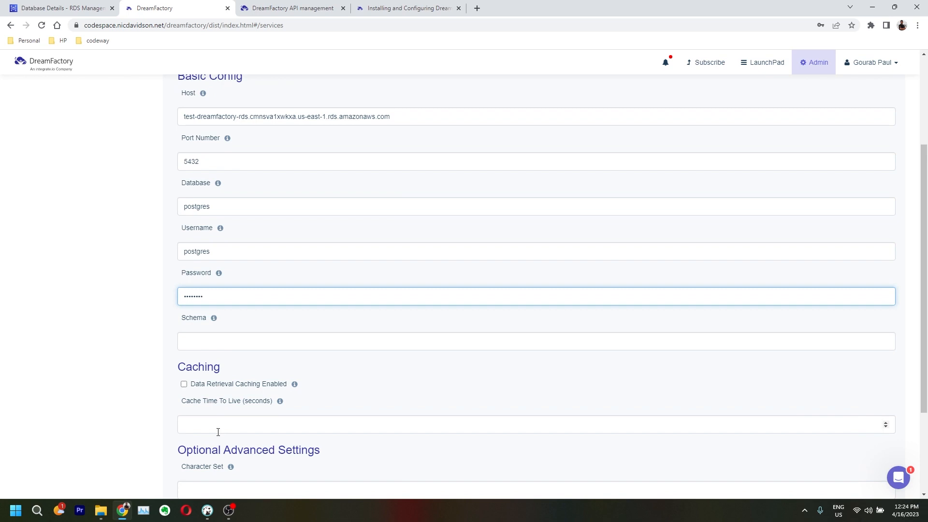
scroll(216, 441, down, 2)
scroll(214, 436, down, 1)
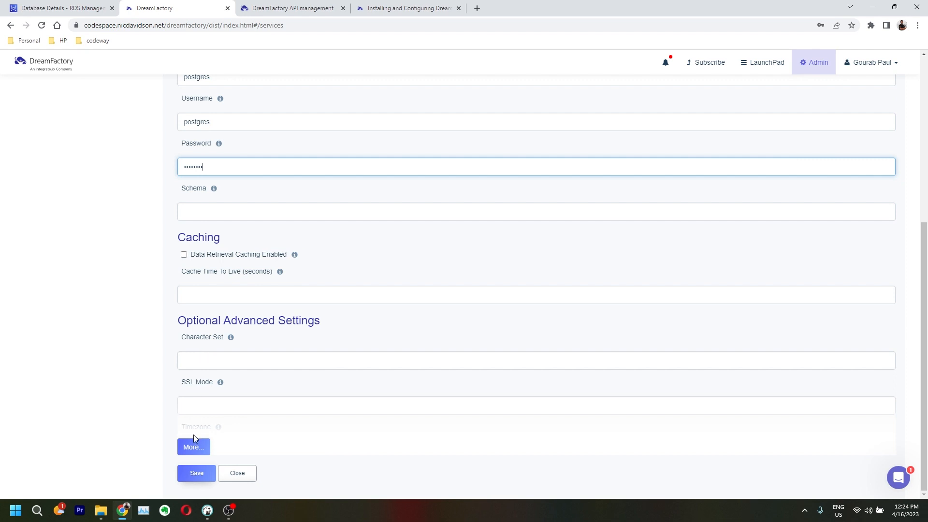
click(194, 440)
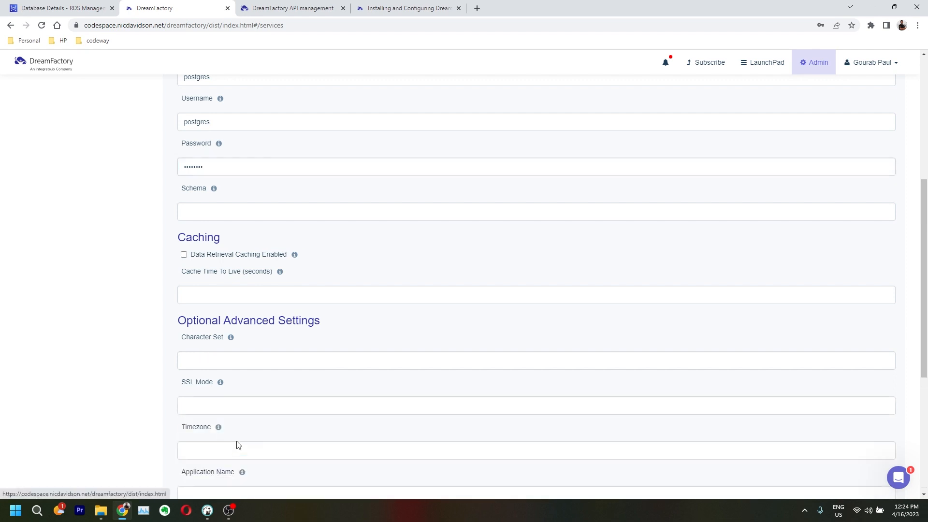
scroll(236, 443, down, 3)
scroll(237, 441, down, 3)
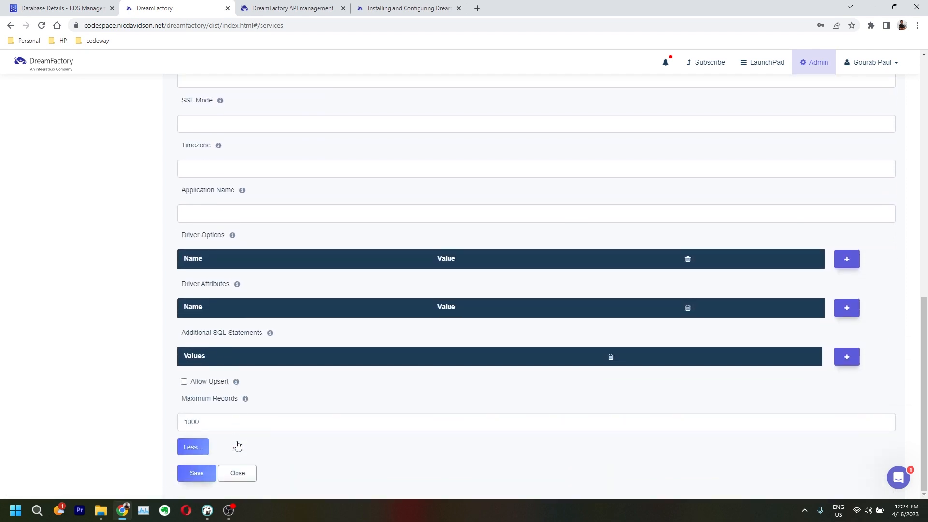
click(196, 478)
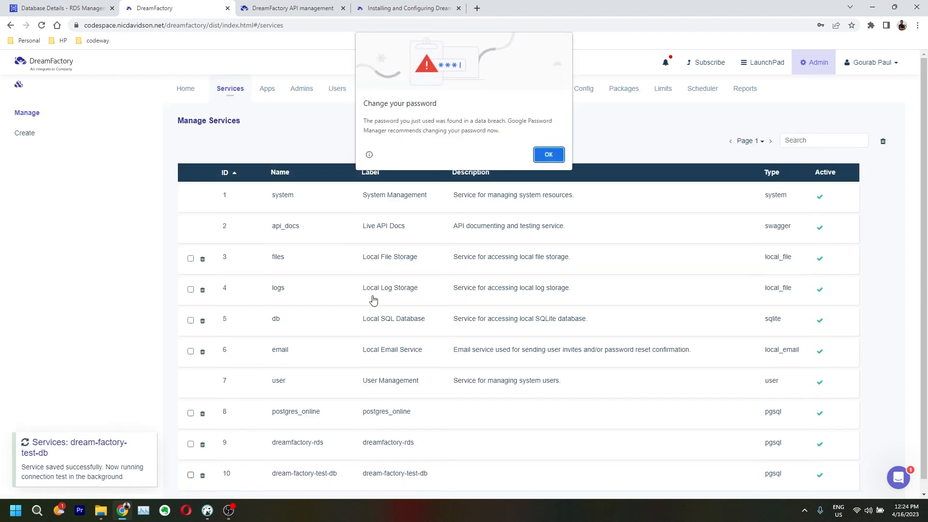
Dismiss Chrome's password warning and open dream-factory-test-db from Manage Services.
click(549, 155)
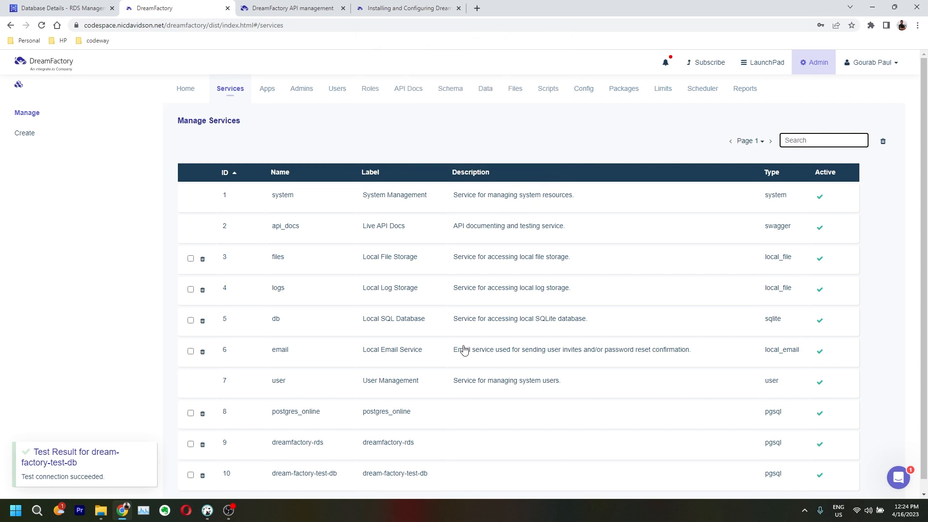
scroll(525, 394, down, 1)
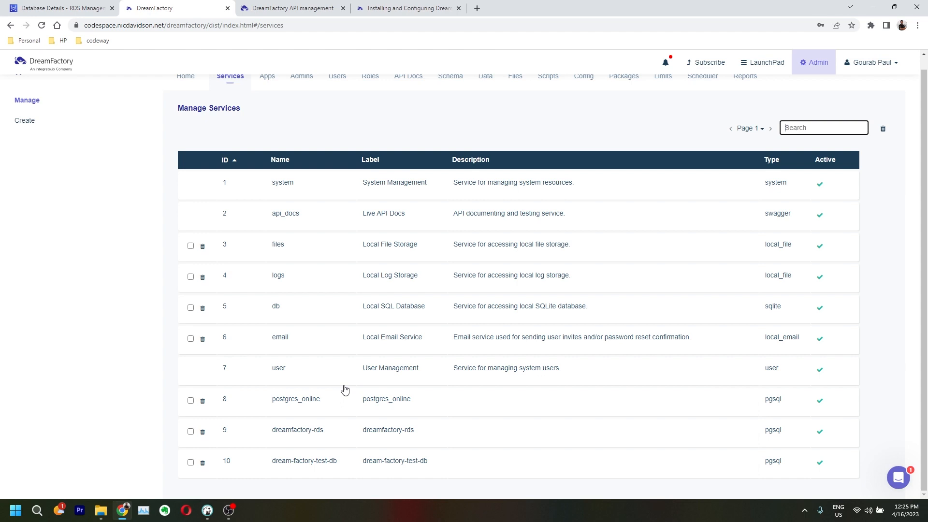
click(299, 465)
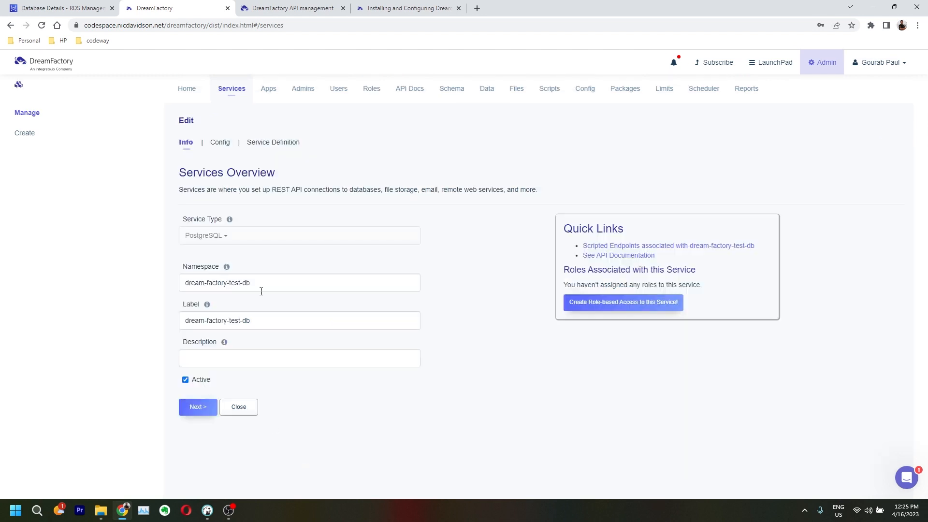
Review dream-factory-test-db's Config and Service Definition, then go to API Docs.
click(219, 143)
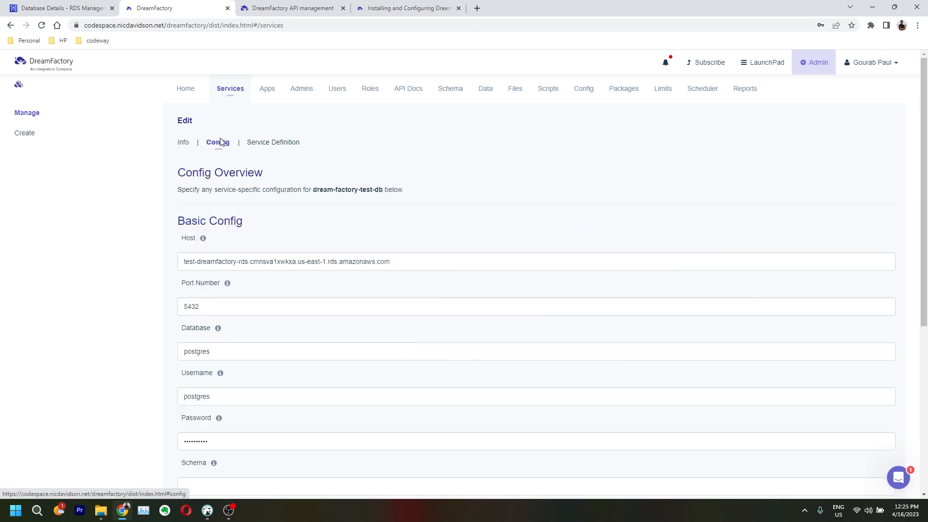
click(279, 145)
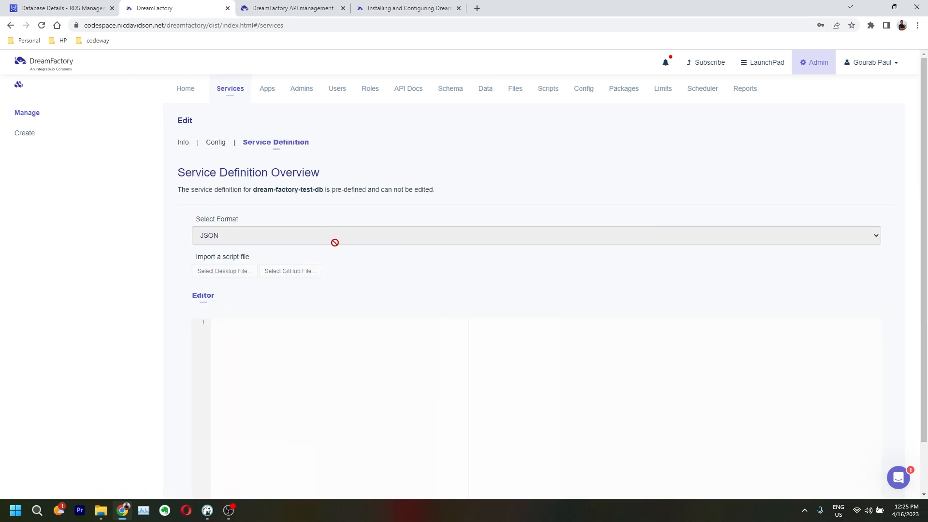
scroll(335, 243, down, 2)
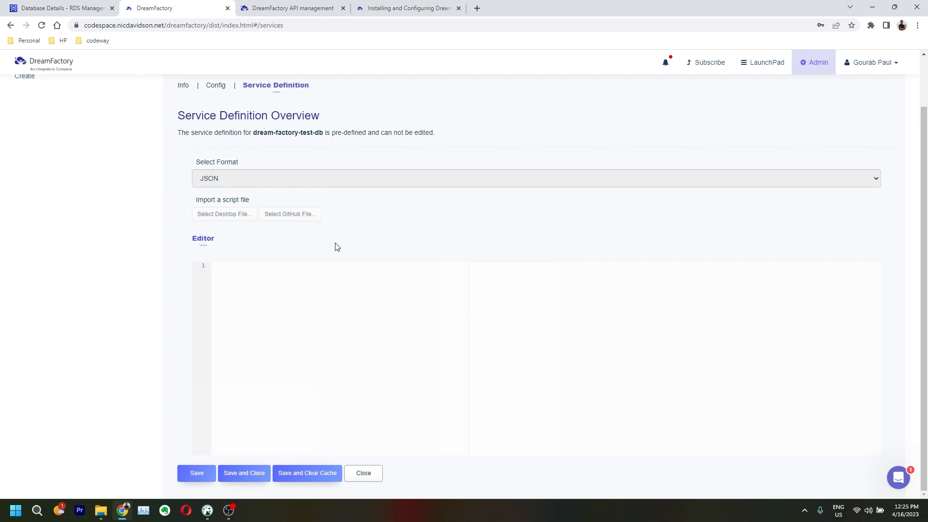
scroll(337, 247, up, 2)
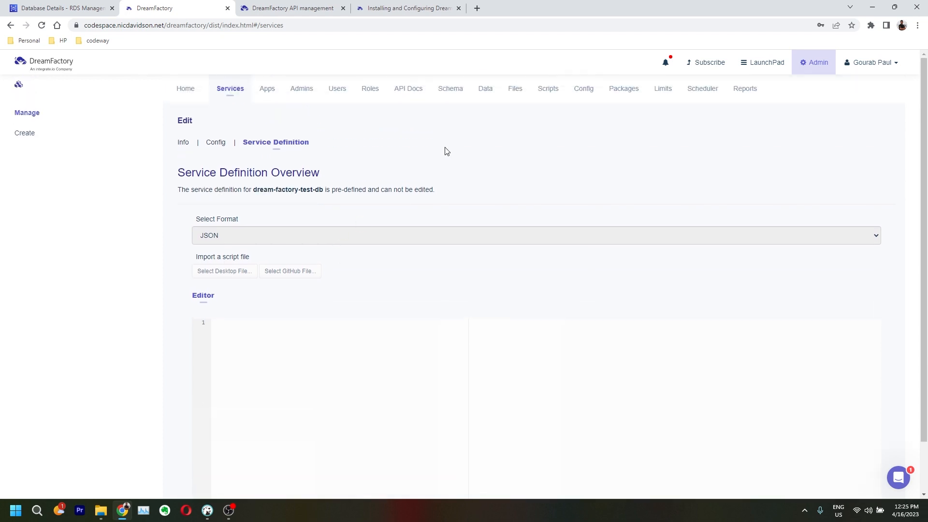
click(397, 91)
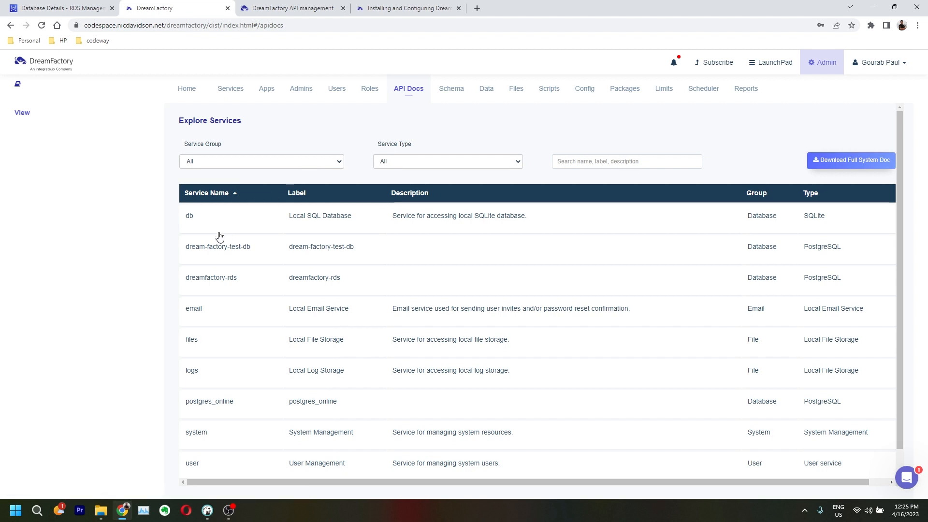
Try out dream-factory-test-db's GET / endpoint with as_list set to true.
scroll(224, 349, down, 1)
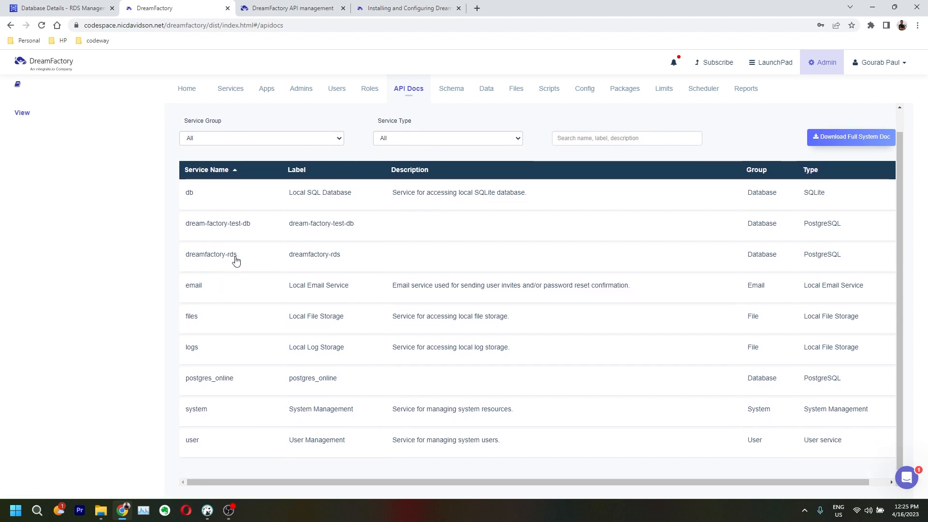
click(224, 225)
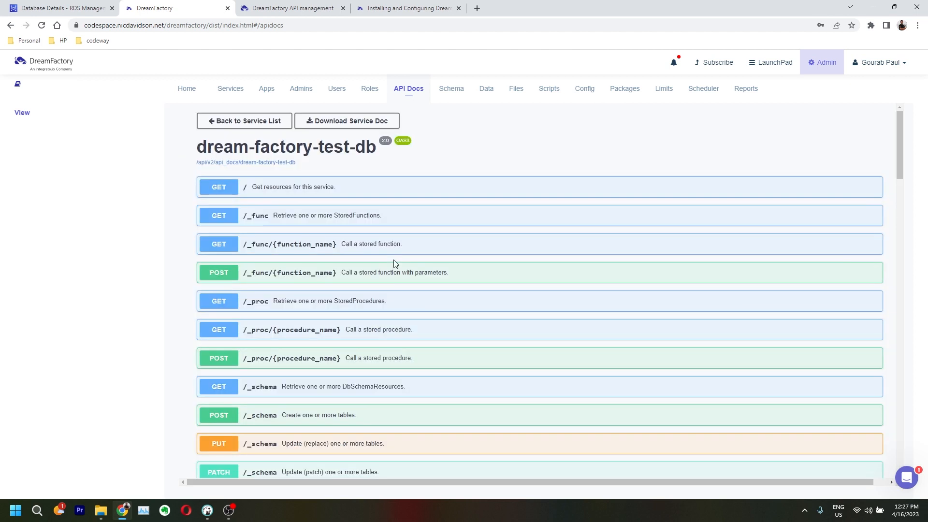
scroll(395, 263, down, 1)
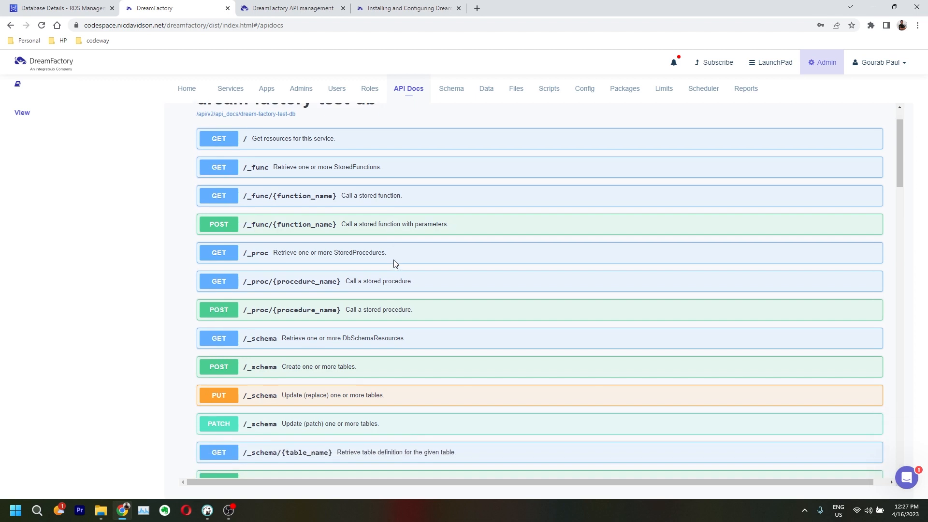
scroll(396, 263, up, 1)
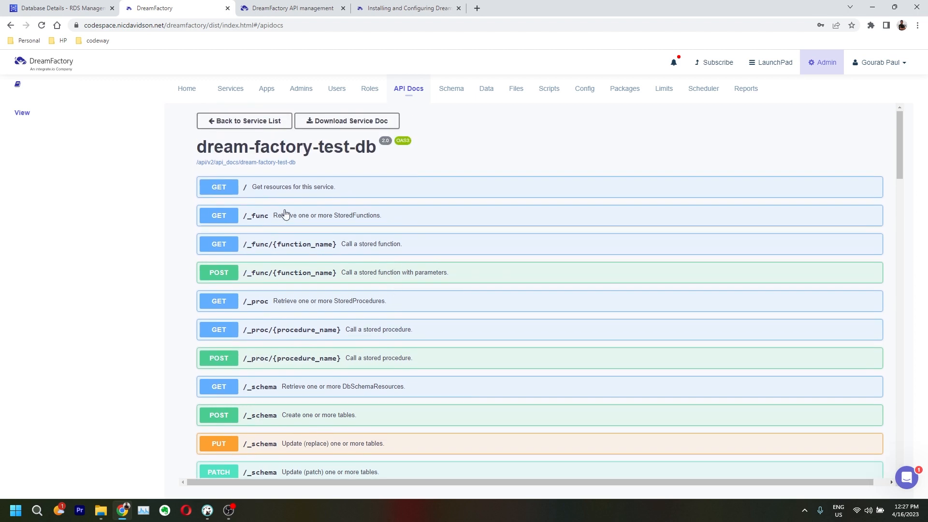
click(347, 191)
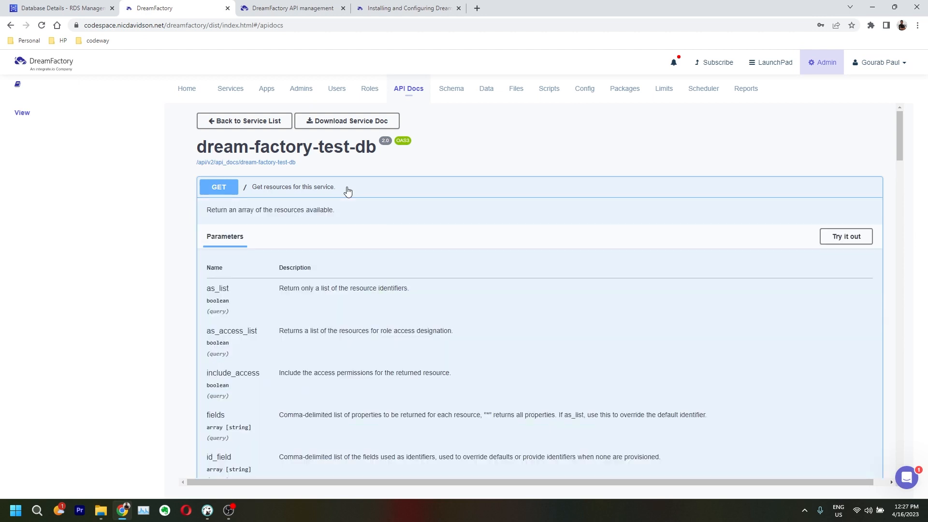
click(852, 237)
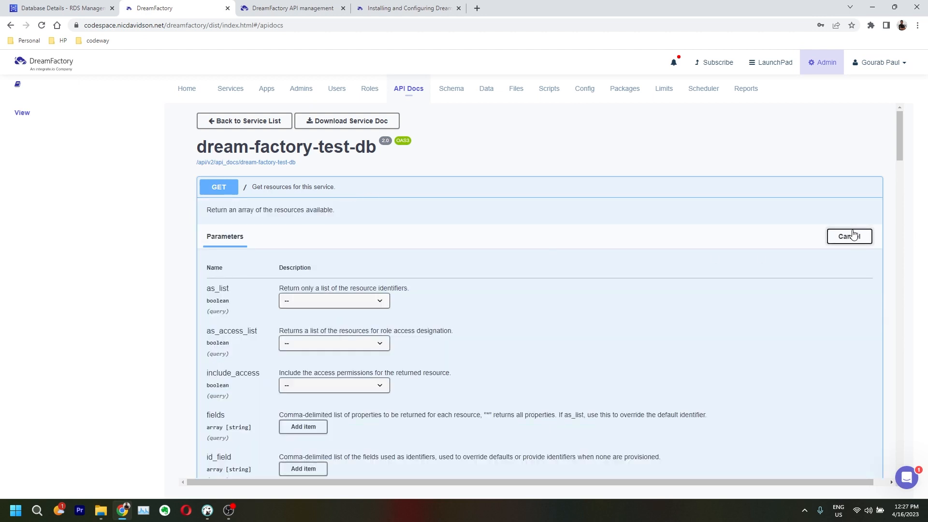
click(365, 301)
click(361, 320)
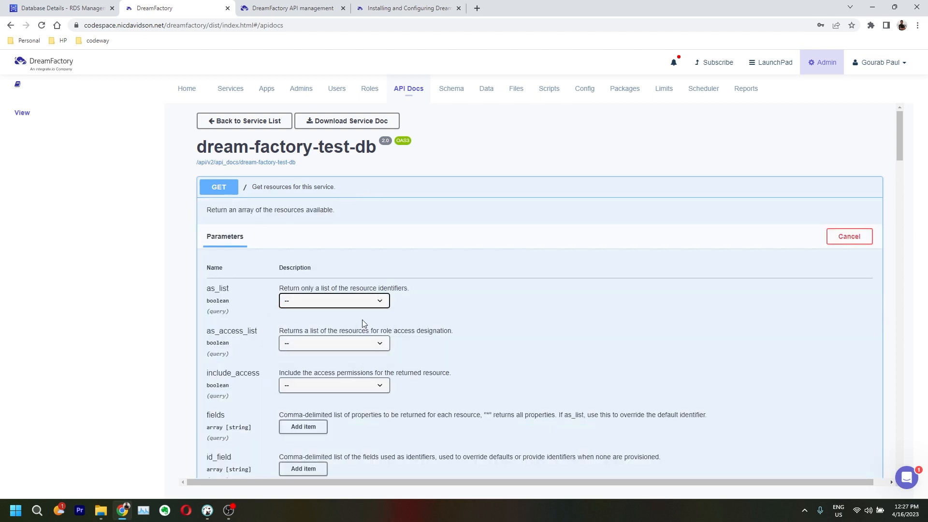
click(360, 345)
click(542, 343)
Launch Postman by searching 'post' in the Start menu.
click(16, 510)
click(18, 511)
click(20, 513)
text(post)
click(16, 511)
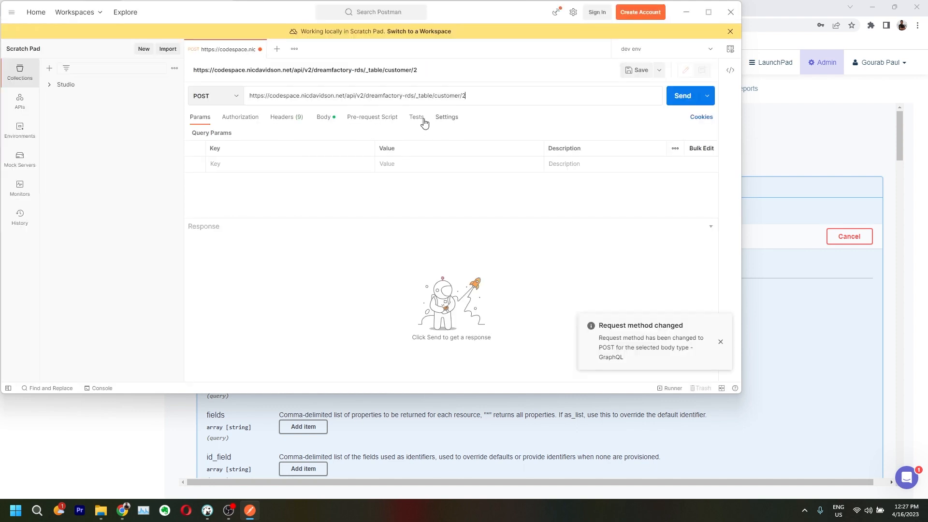
Remove the trailing '/2' so the URL ends at dreamfactory-rds/_table/customer.
drag(470, 6, 568, 79)
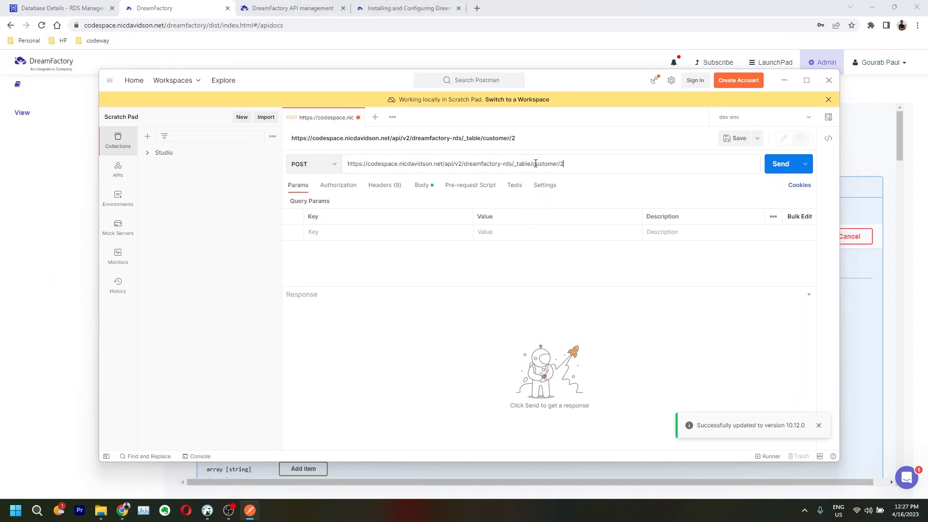
drag(559, 165, 601, 163)
key(BackSpace)
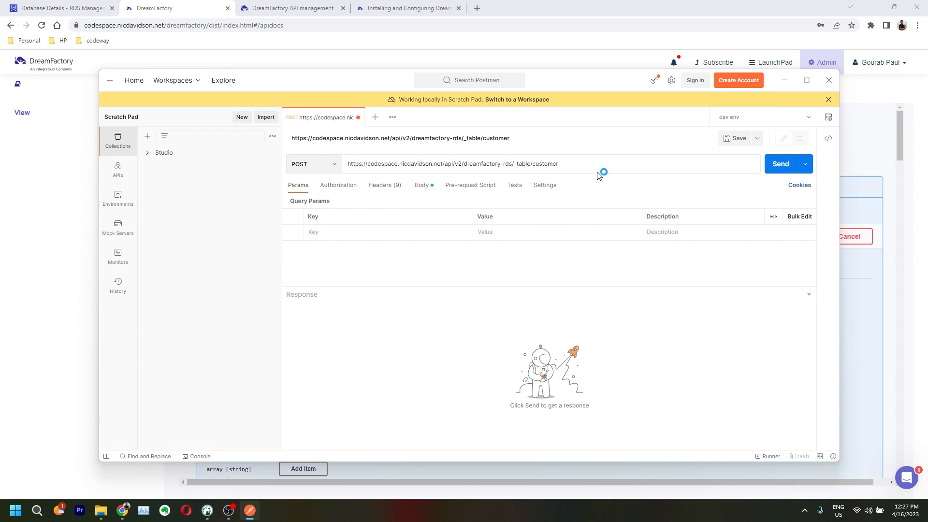
key(ctrl+a)
drag(645, 82, 702, 202)
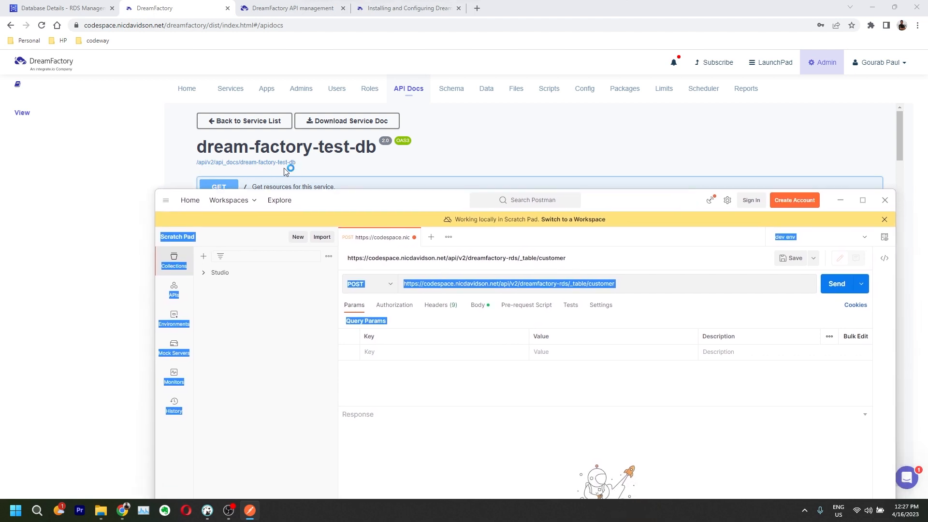
Execute the dream-factory-test-db GET resources call with as_list=true, getting code 200 and its curl command.
drag(324, 152, 252, 163)
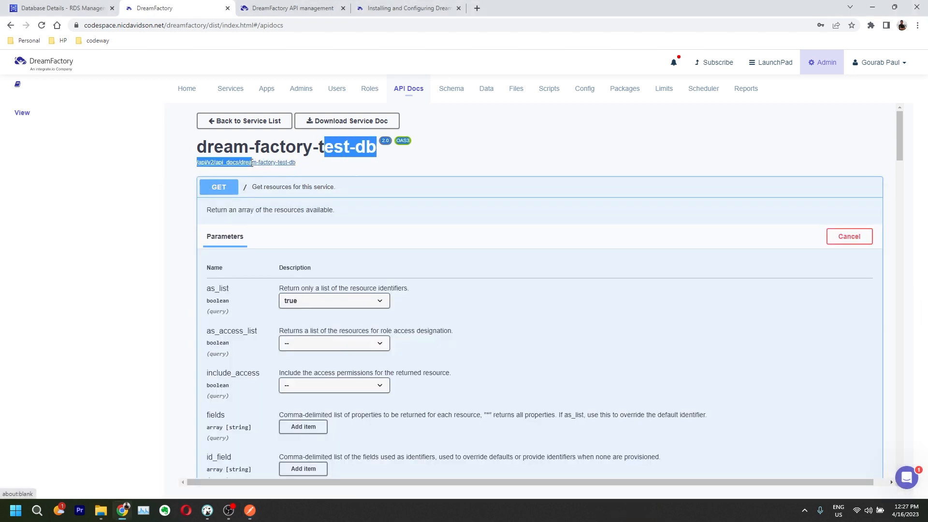
drag(341, 165, 236, 166)
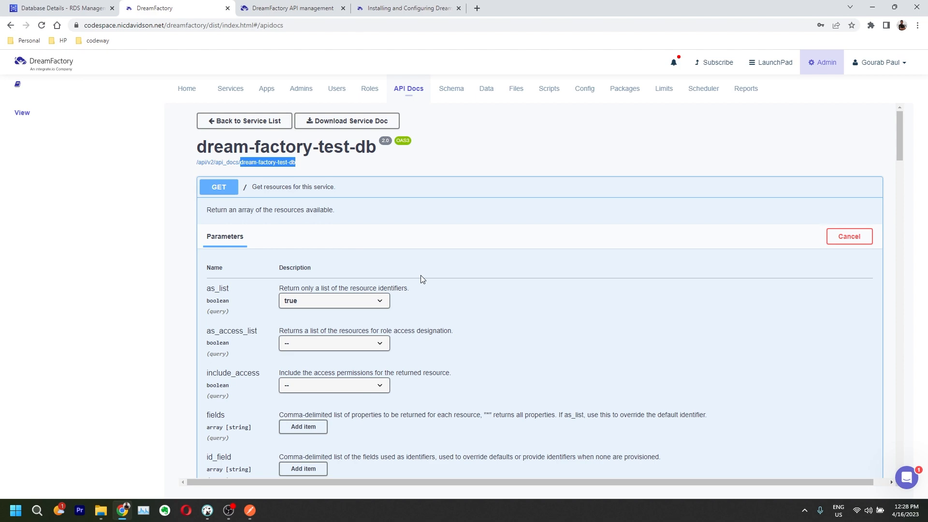
scroll(420, 275, down, 8)
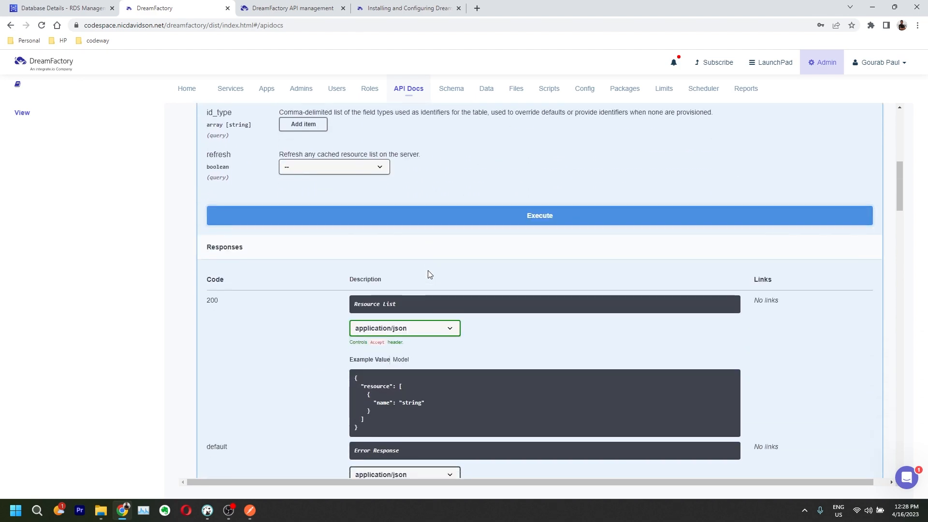
scroll(429, 274, up, 8)
scroll(649, 324, down, 12)
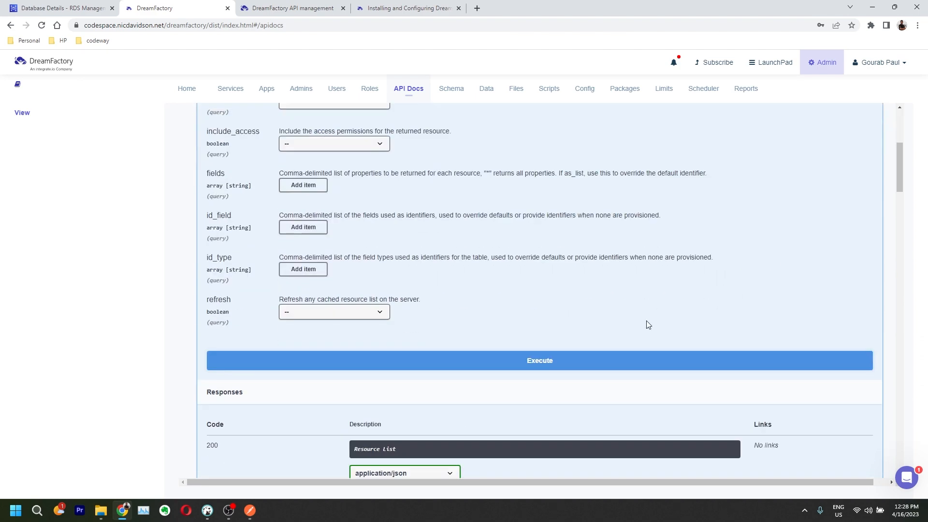
scroll(648, 325, up, 6)
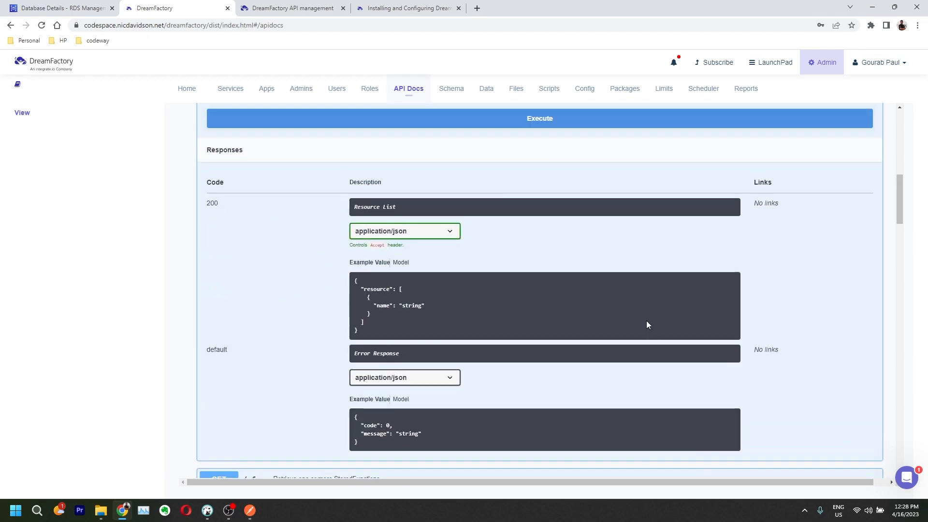
click(566, 263)
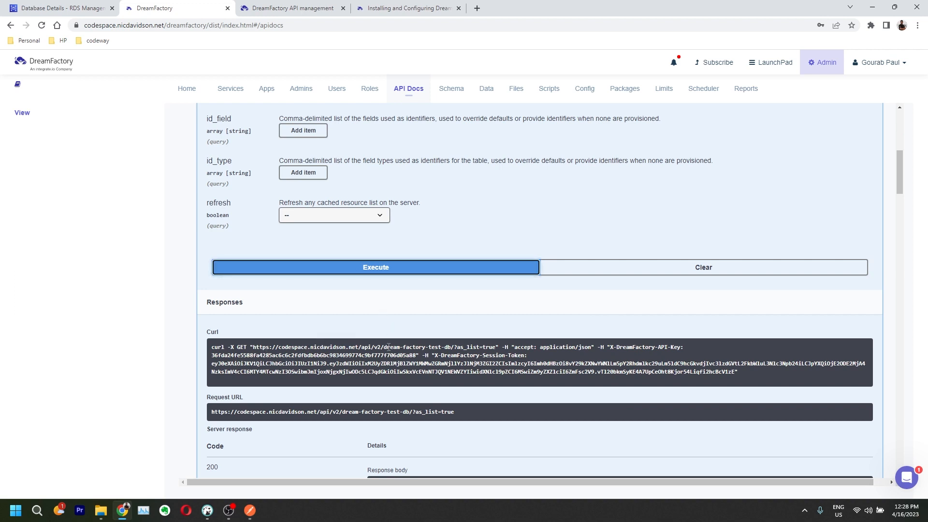
Replace dreamfactory-rds with dream-factory-test-db in the Postman request URL and send it.
key(alt+Tab)
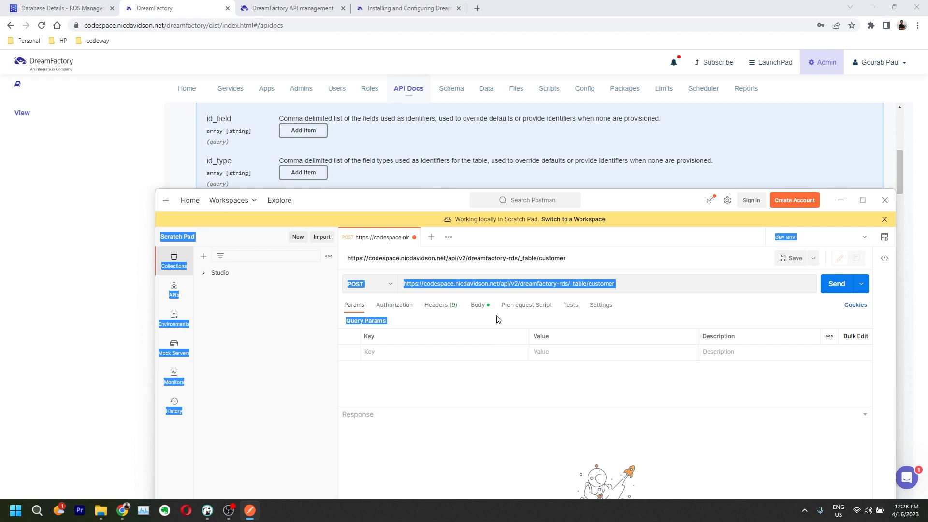
click(515, 288)
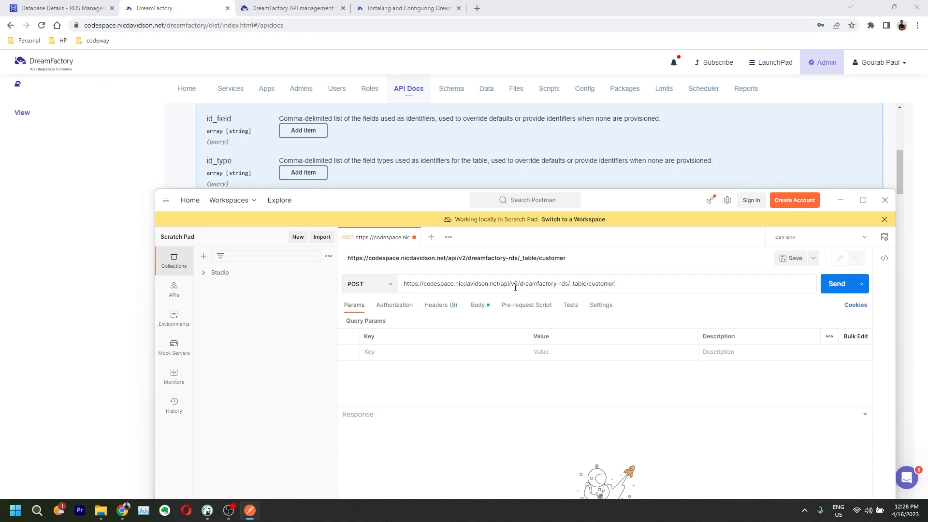
drag(535, 285, 571, 284)
text(dream-factory-test-db)
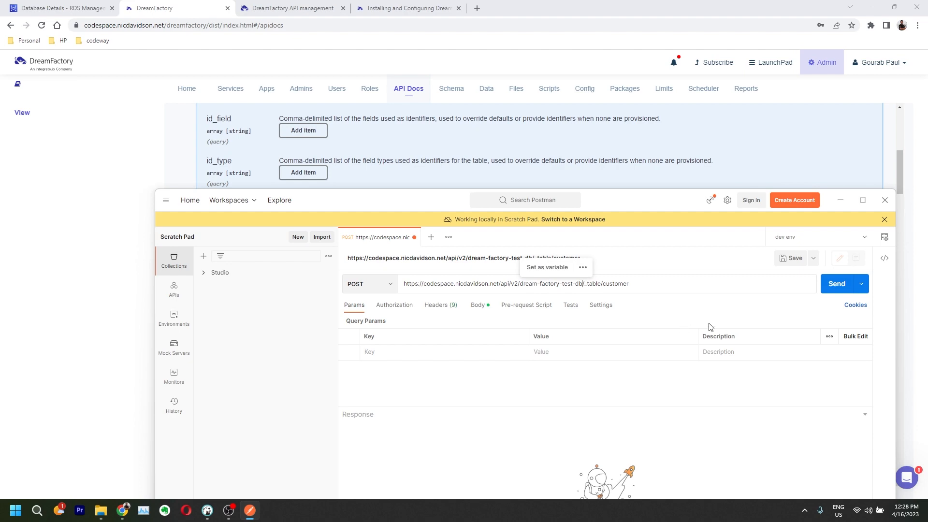
click(828, 289)
Switch the request method to GET and resend, getting 401 for an expired session token.
drag(653, 202, 643, 82)
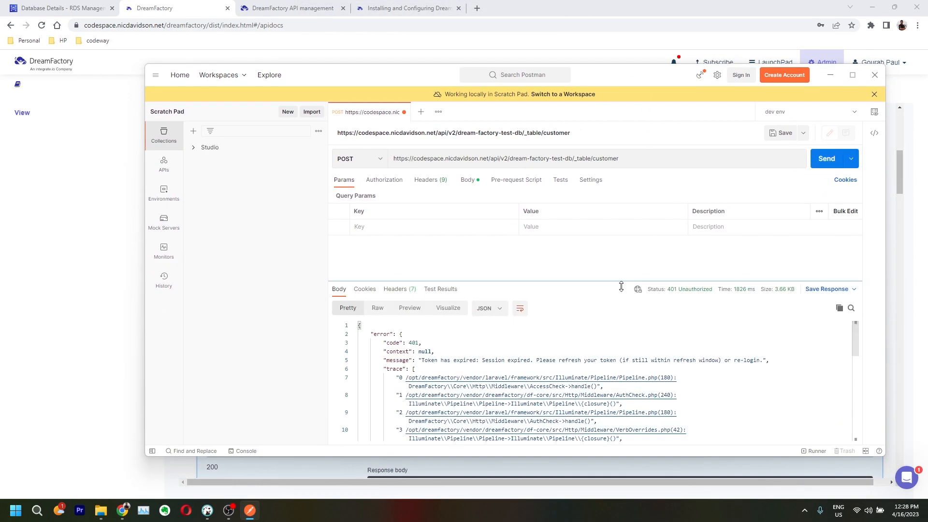
click(384, 161)
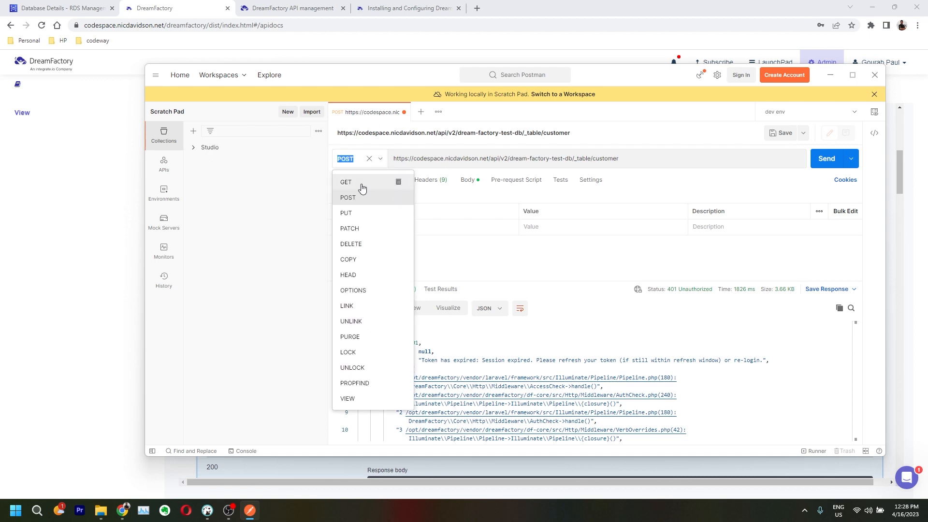
click(363, 180)
click(828, 159)
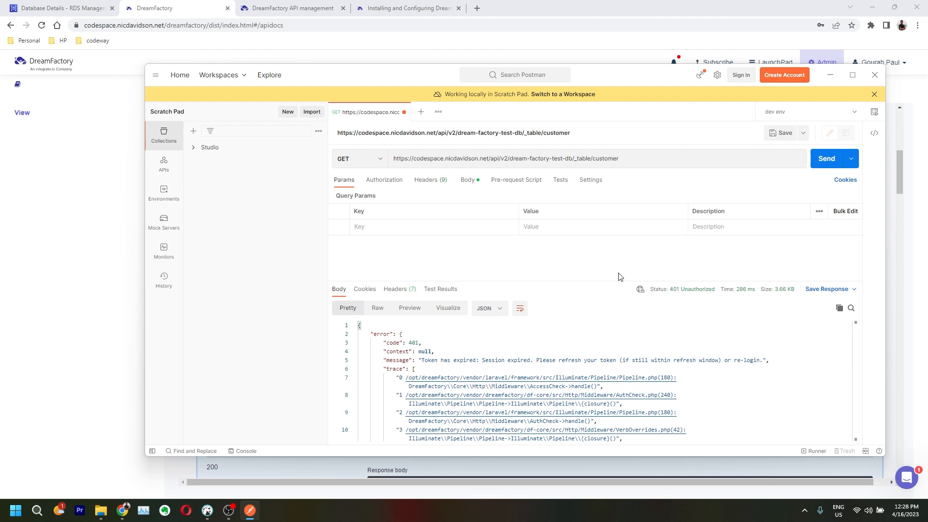
click(89, 269)
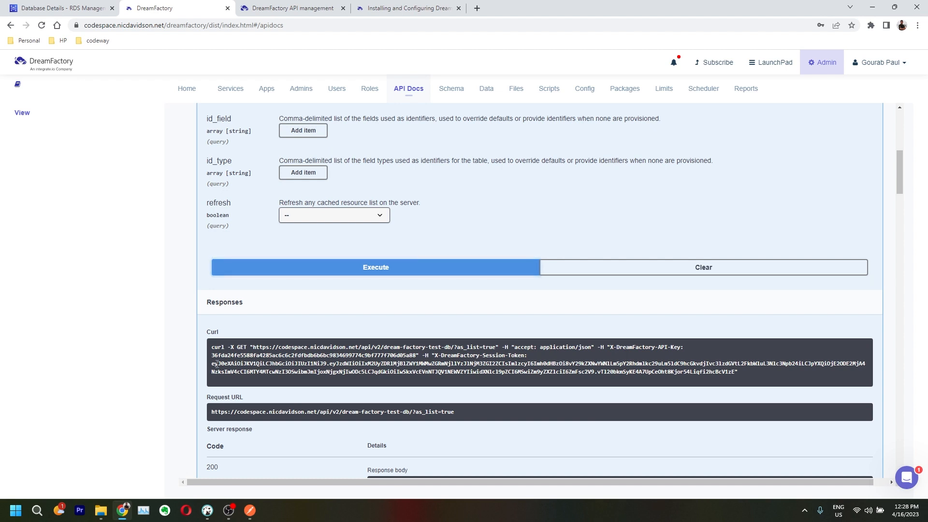
Copy the fresh X-DreamFactory-Session-Token value from the DreamFactory curl command.
mouse_move(213, 364)
mouse_down()
mouse_move(694, 382)
mouse_move(487, 357)
mouse_move(225, 372)
mouse_move(226, 358)
mouse_up()
click(693, 383)
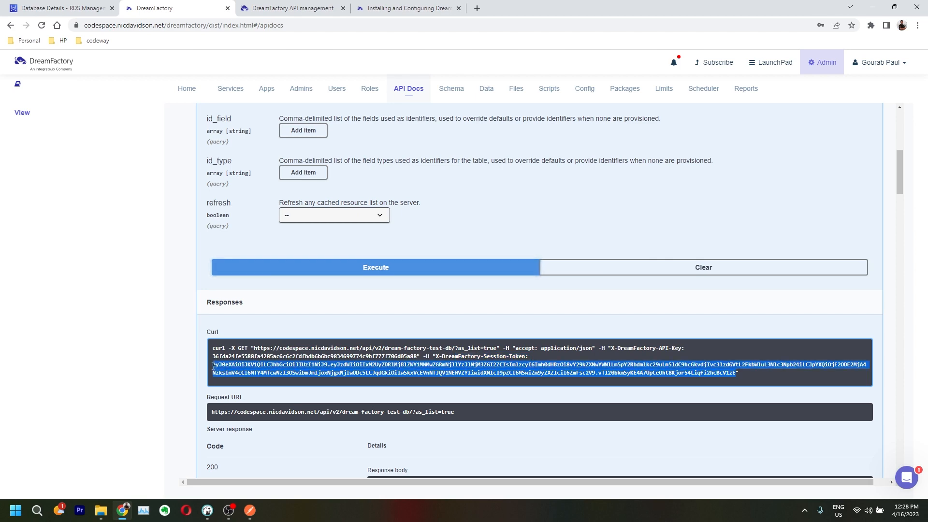
key(alt+Tab)
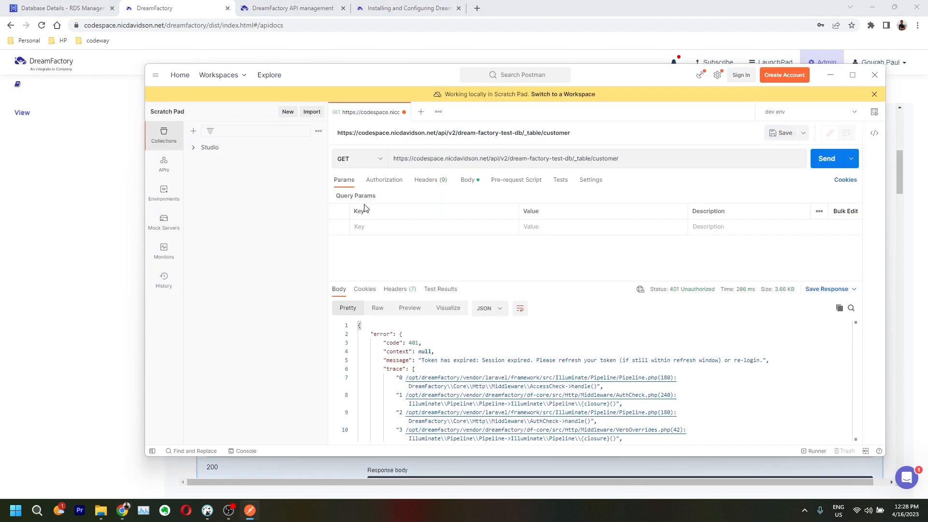
Replace the X-DreamFactory-Session-Token header value with the fresh session token.
click(458, 184)
click(428, 180)
click(549, 226)
key(ctrl+a)
triple_click(550, 232)
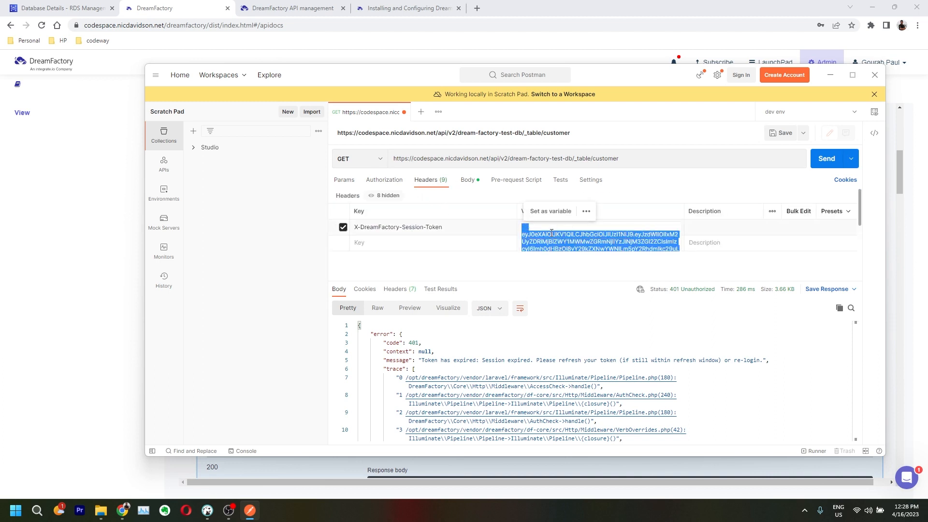
key(ctrl+v)
click(825, 155)
Resend the customer-table GET, now returning 200 OK with the customer records.
click(825, 157)
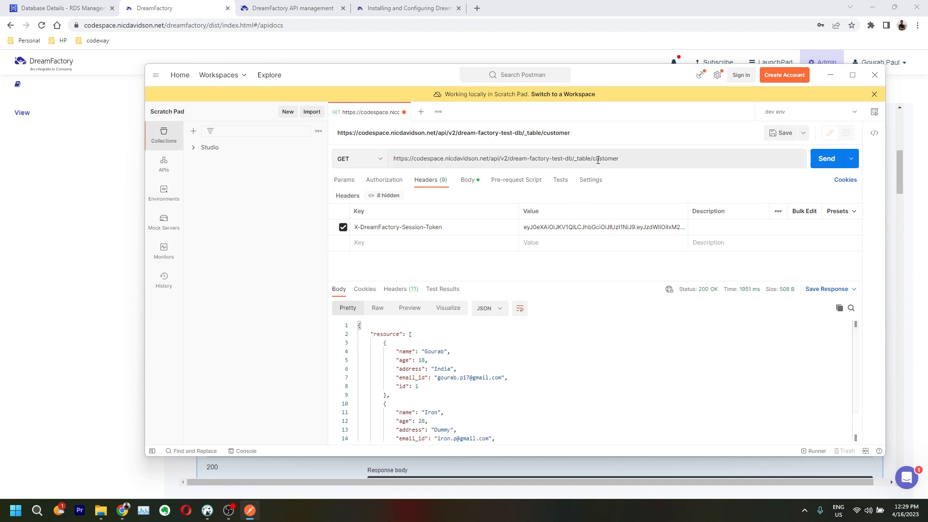
double_click(378, 335)
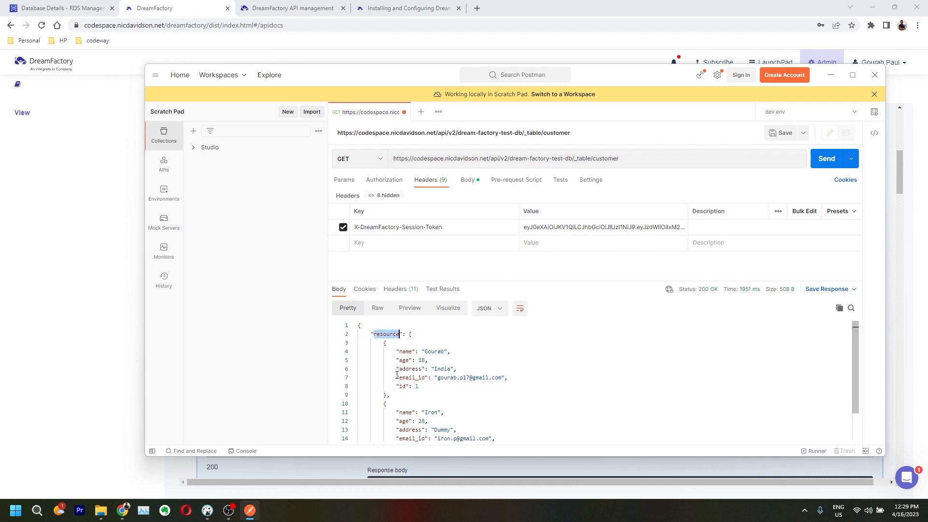
double_click(605, 159)
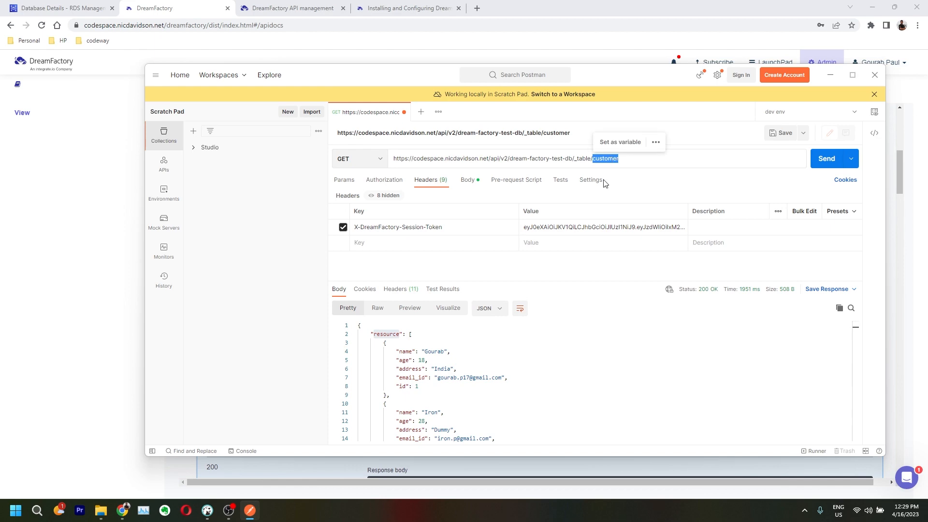
click(207, 510)
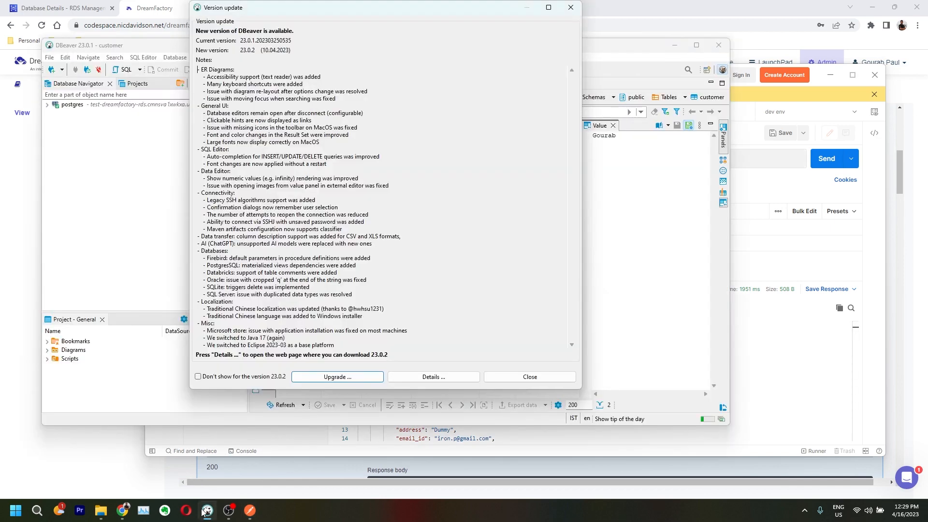
Dismiss DBeaver's notices, close the old customer view and connect to the postgres database.
click(530, 377)
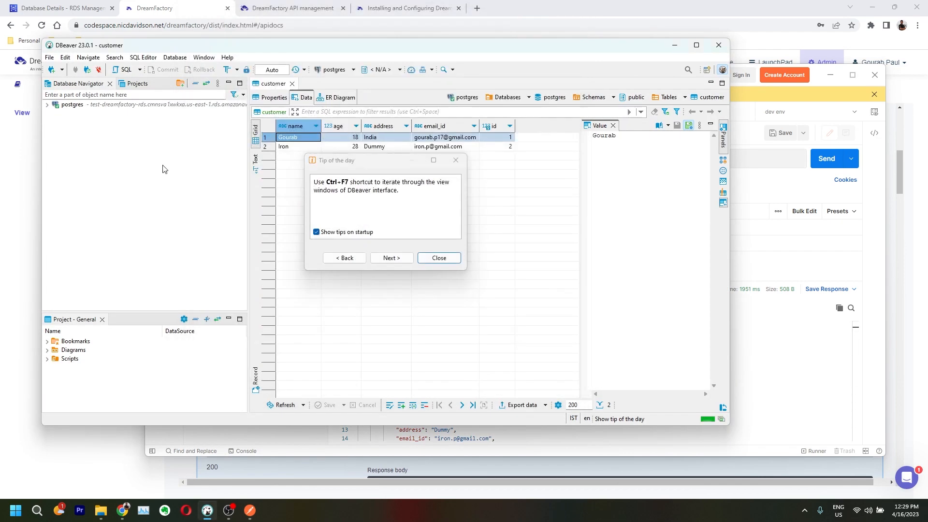
click(439, 258)
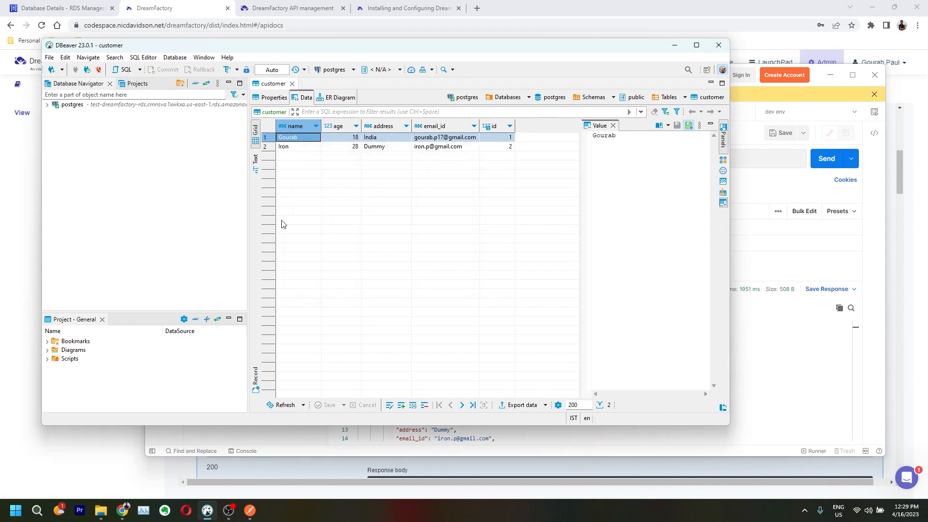
click(292, 83)
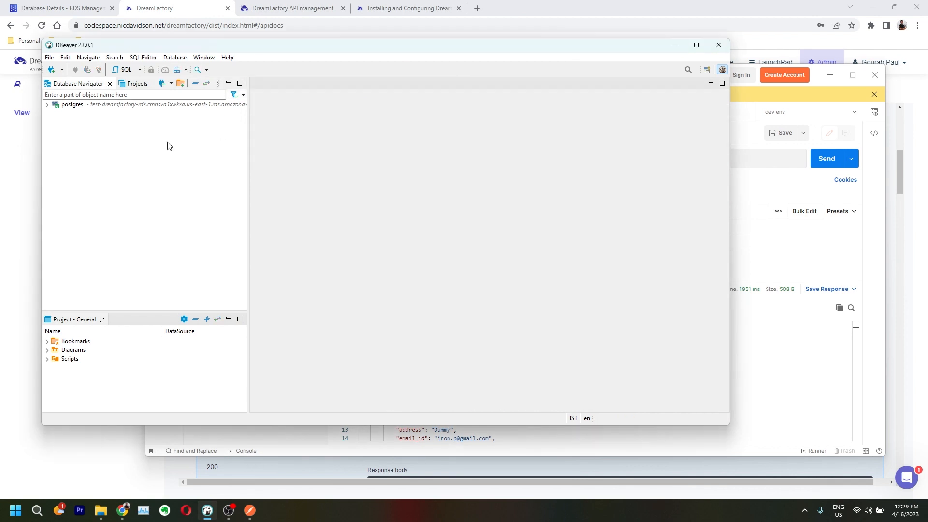
double_click(66, 106)
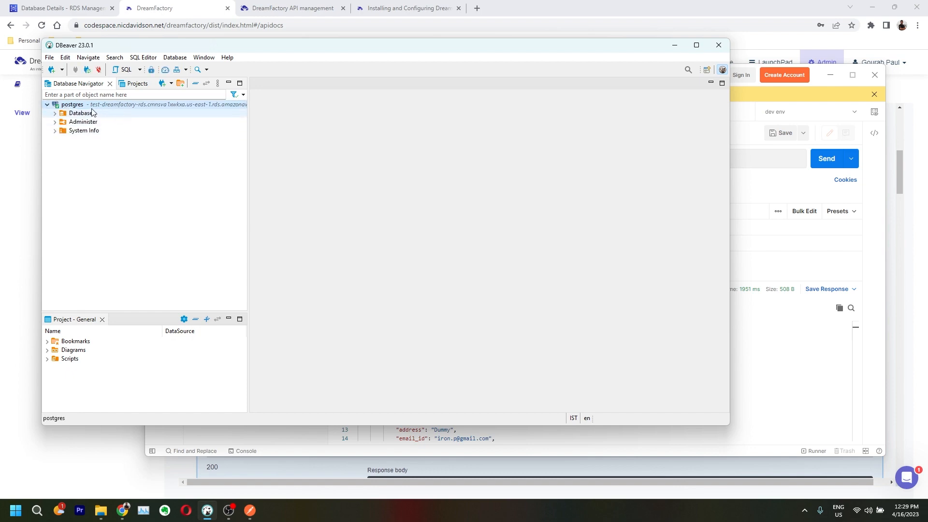
click(122, 510)
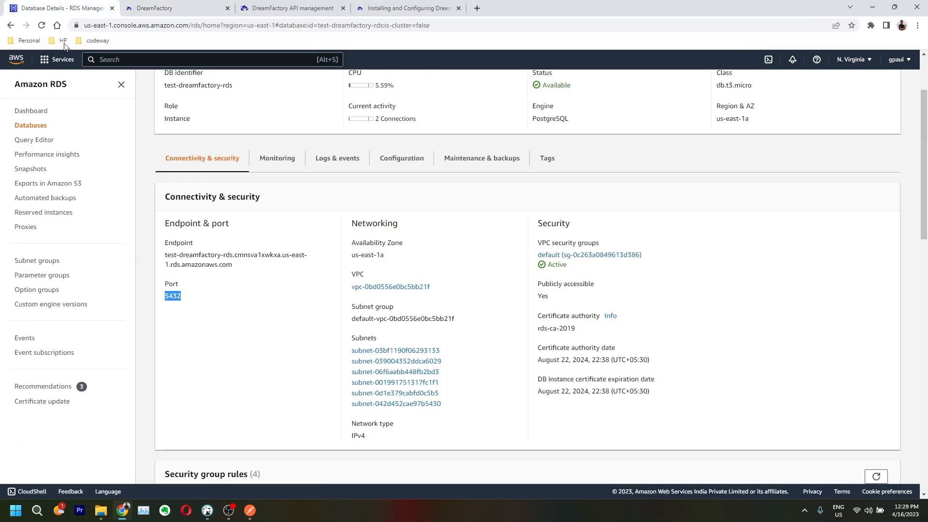
click(63, 8)
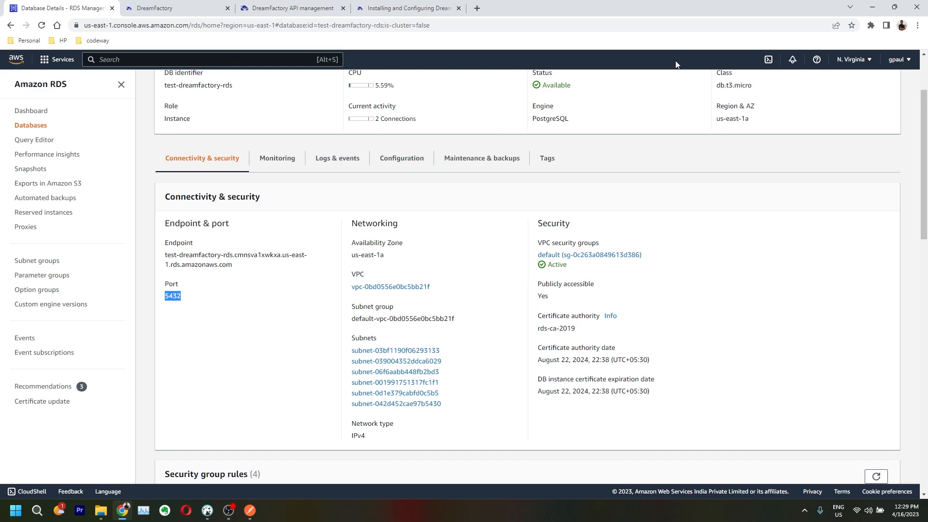
click(872, 7)
Open the customer table data under Databases > postgres > Schemas > public > Tables.
click(55, 114)
click(62, 122)
click(70, 131)
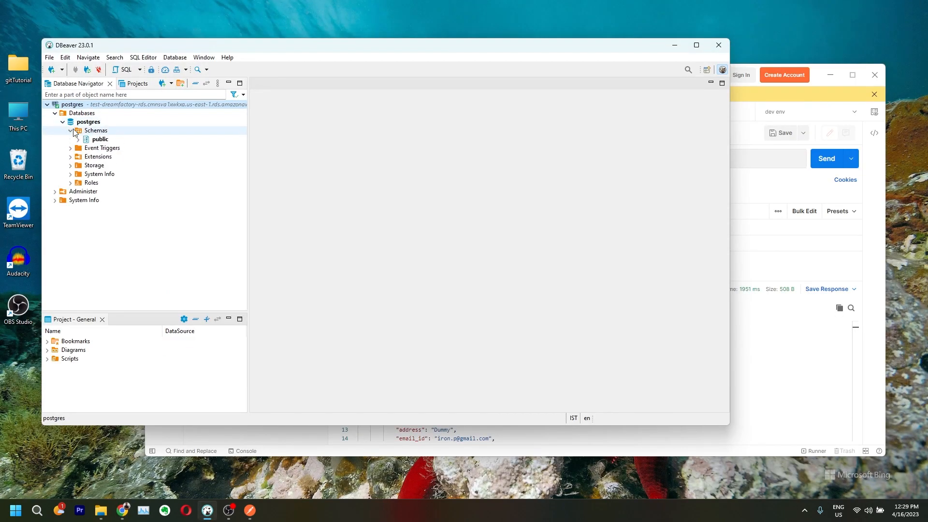
click(77, 139)
click(86, 147)
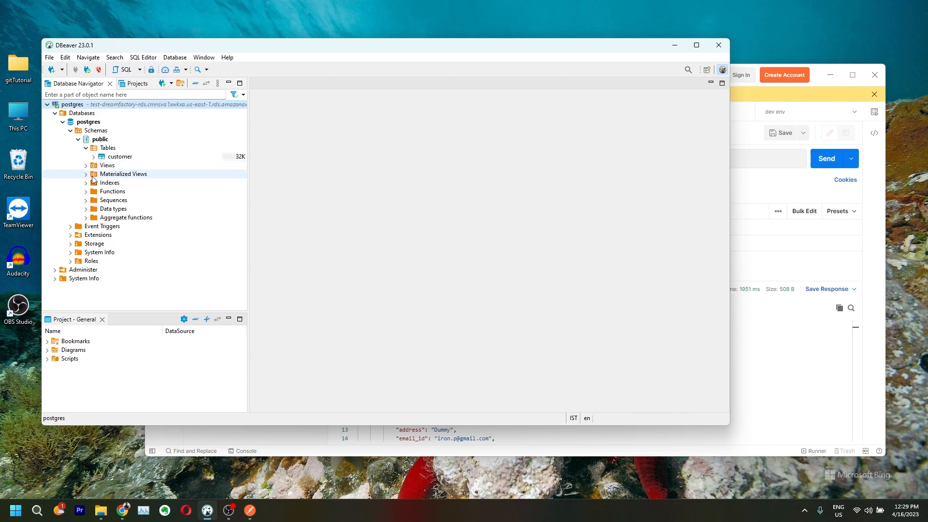
click(94, 156)
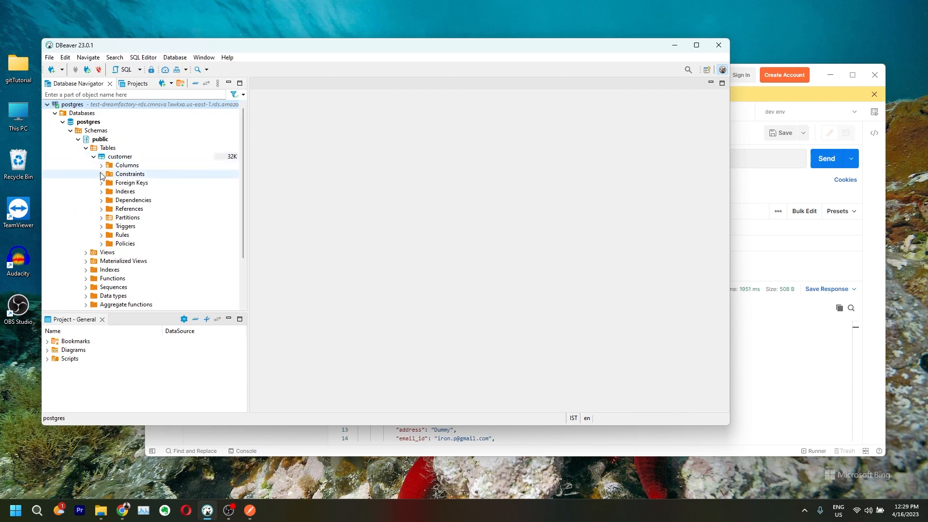
double_click(120, 157)
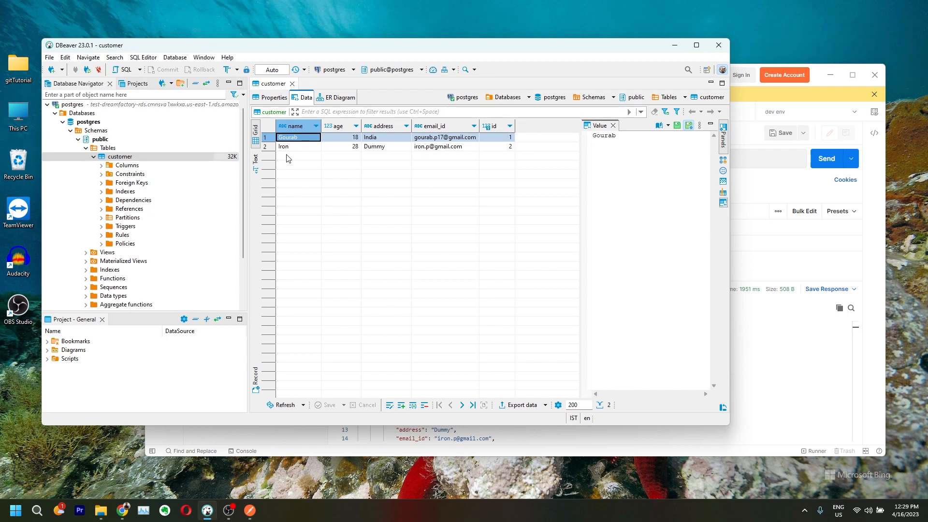
Change the first customer's age from 18 to 20 and save it to the database.
click(250, 509)
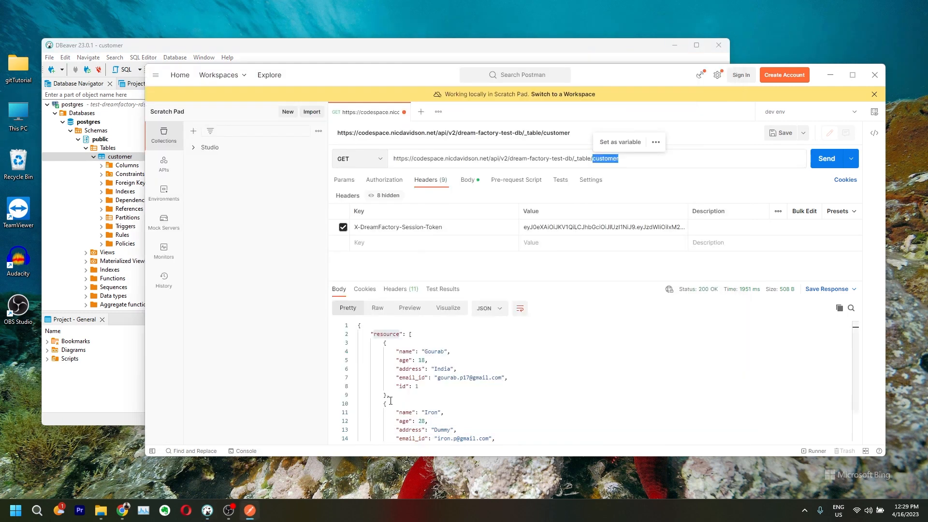
click(433, 351)
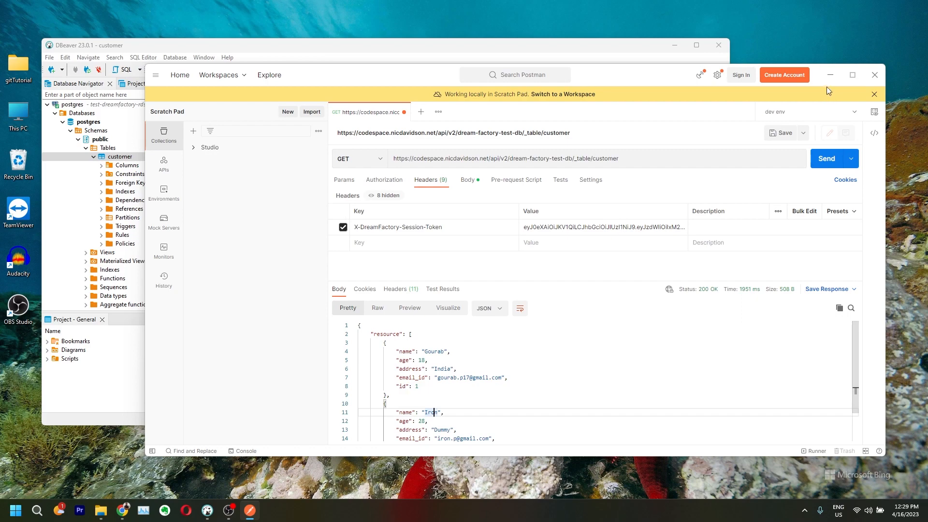
click(831, 75)
double_click(353, 137)
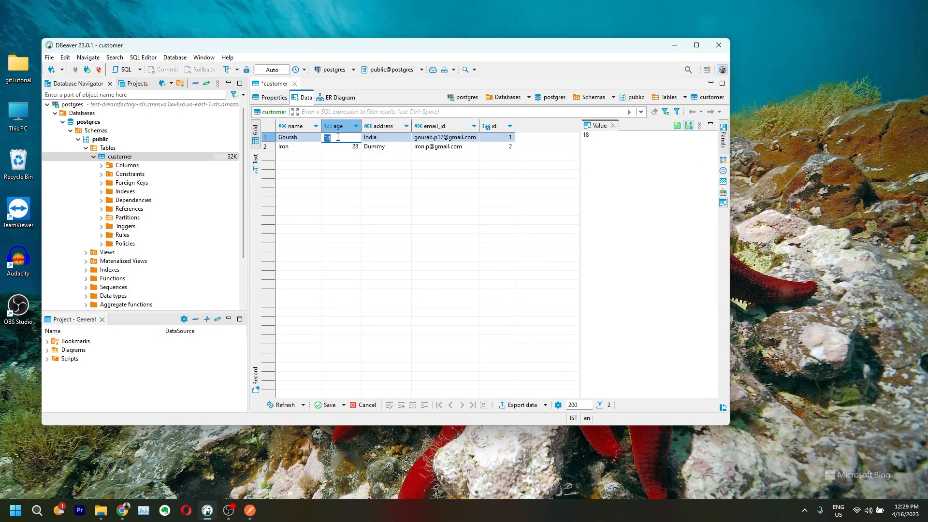
click(349, 189)
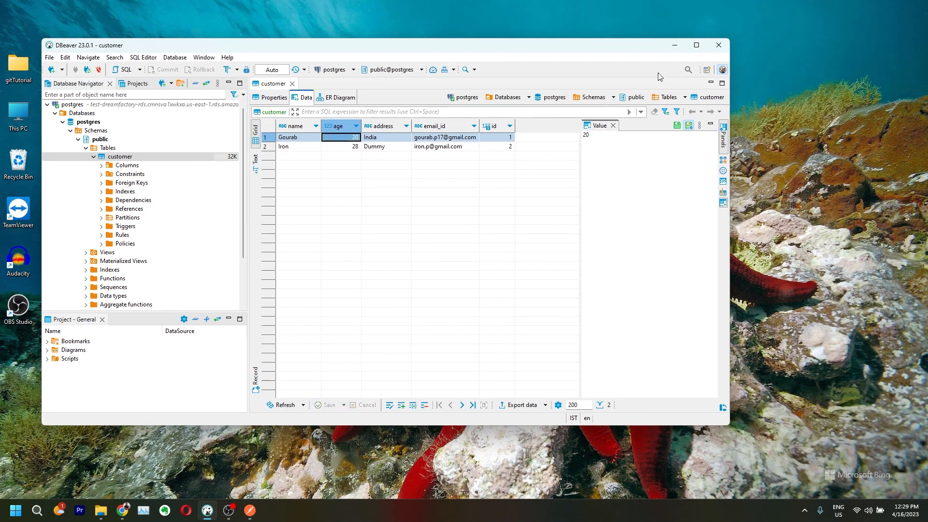
click(675, 45)
Resend the customer-table GET and confirm customer 1's age now reads 20.
click(250, 510)
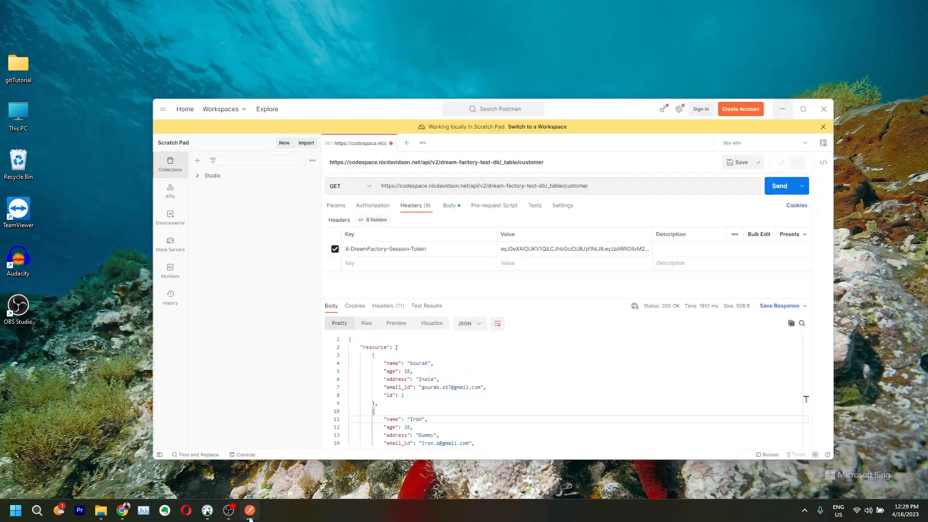
click(823, 165)
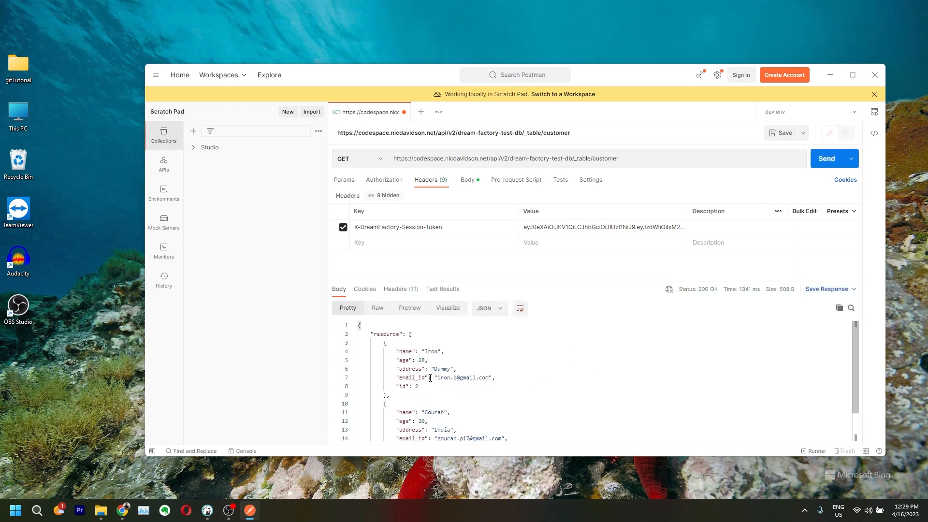
scroll(430, 384, down, 1)
drag(419, 396, 425, 397)
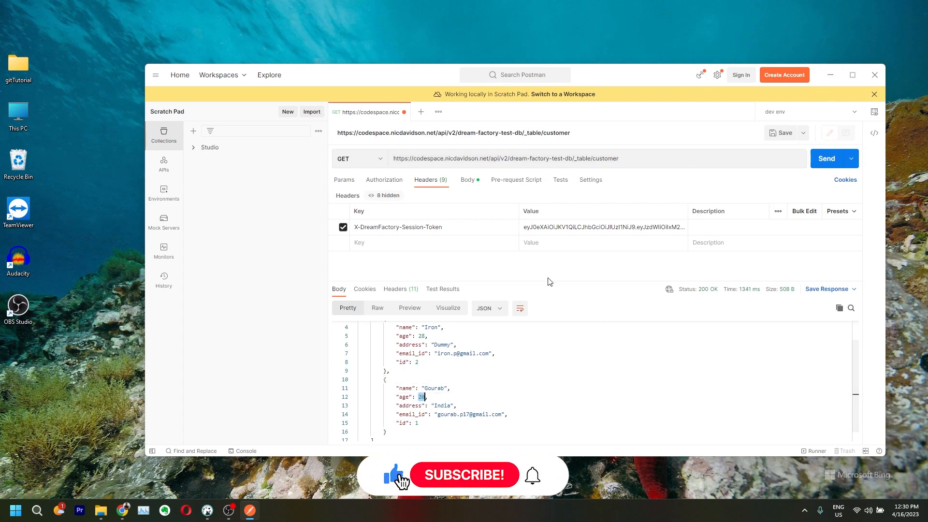
double_click(604, 158)
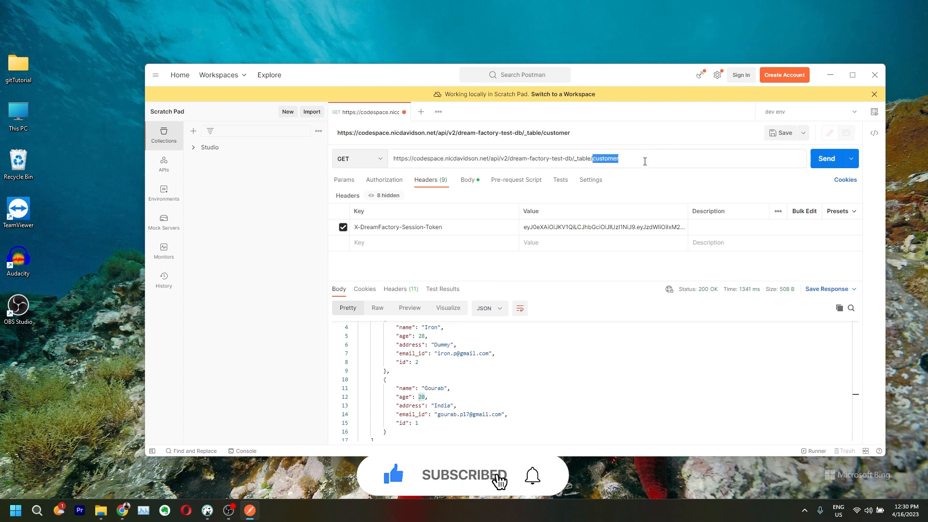
double_click(433, 388)
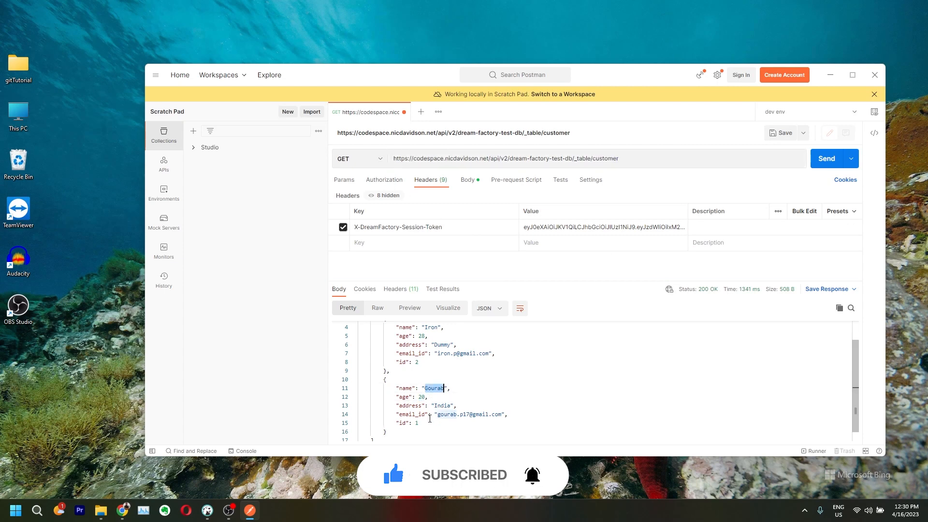
double_click(636, 160)
click(653, 159)
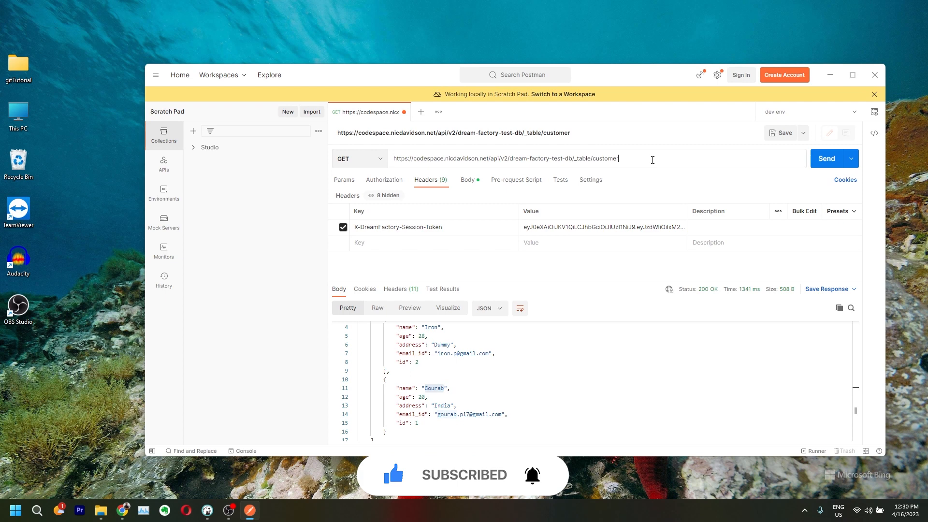
Append /1 to the customer URL and send, returning only record 1.
text(/1)
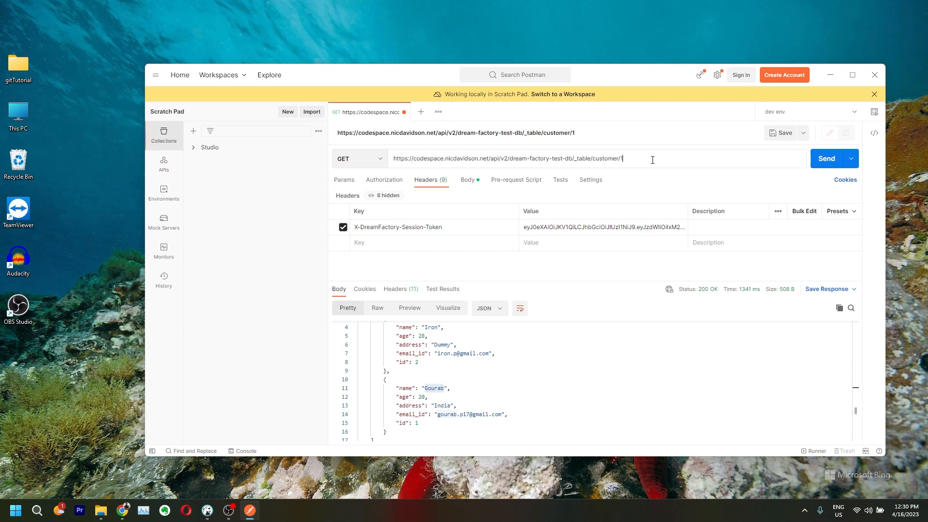
click(824, 160)
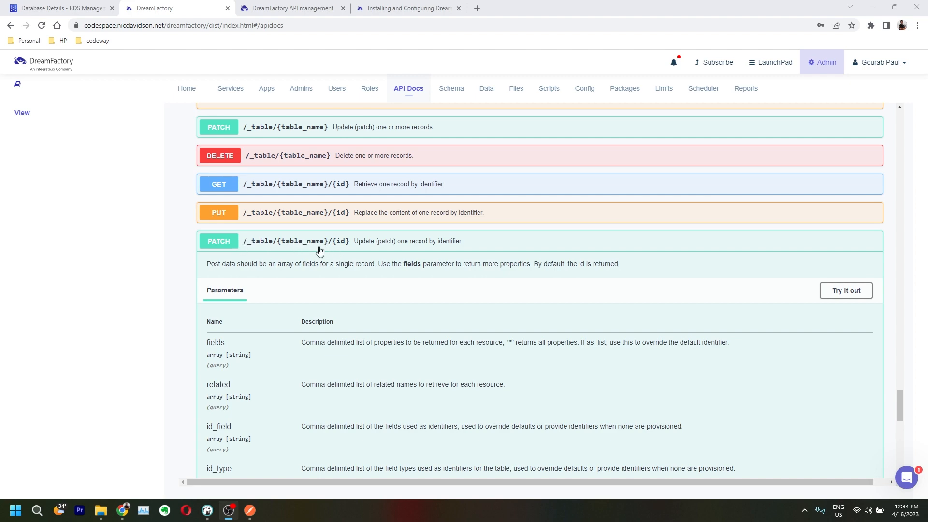
Fetch customer record 1 again with a GET request.
scroll(384, 344, down, 9)
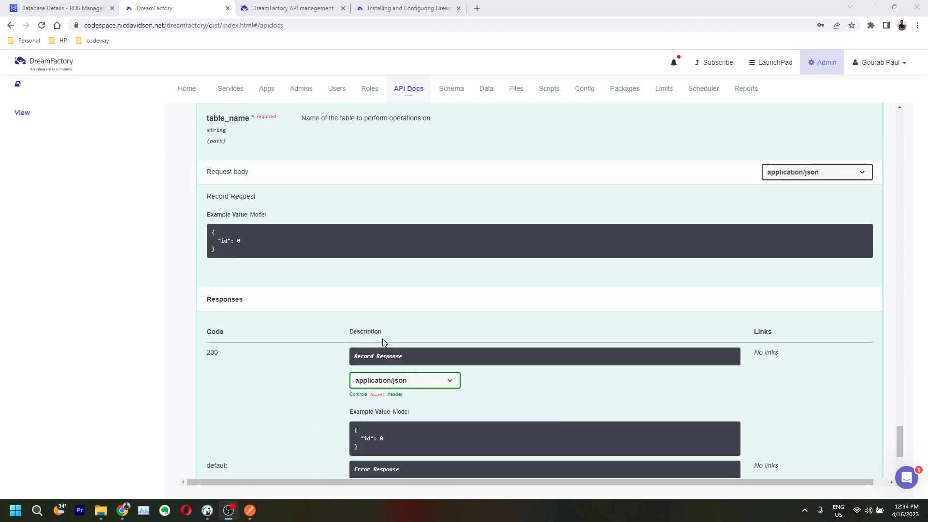
click(249, 511)
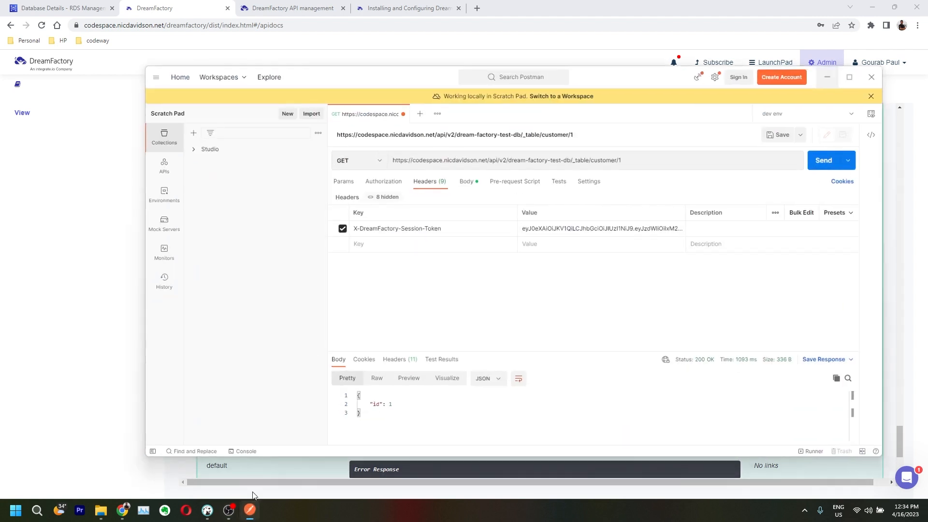
click(368, 159)
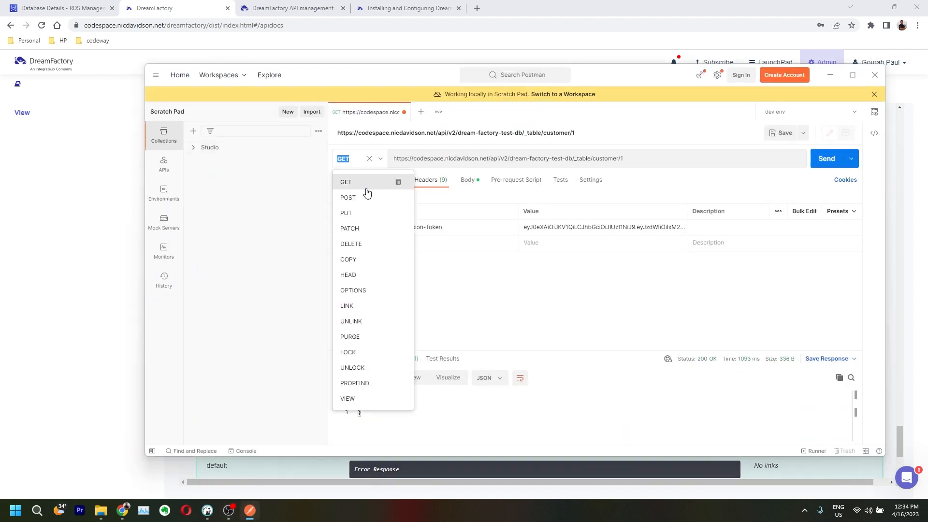
click(350, 231)
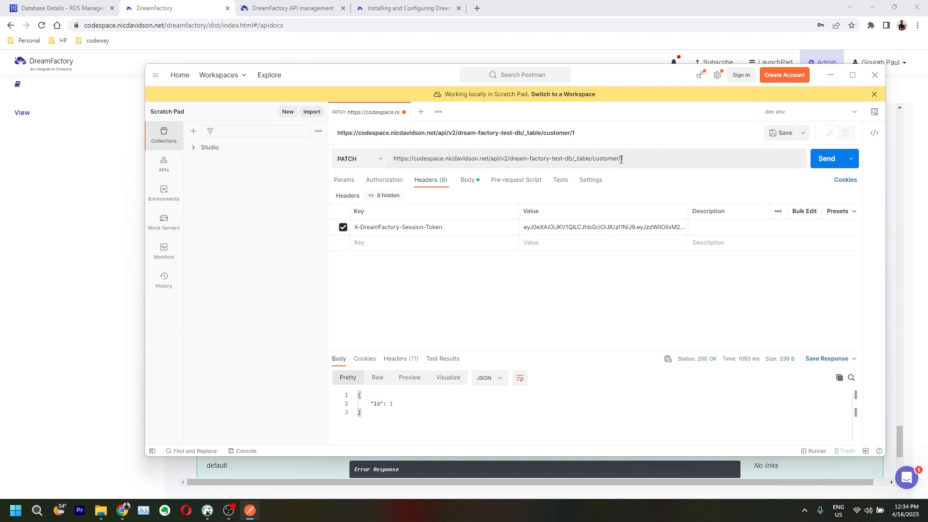
click(380, 158)
click(348, 183)
click(826, 159)
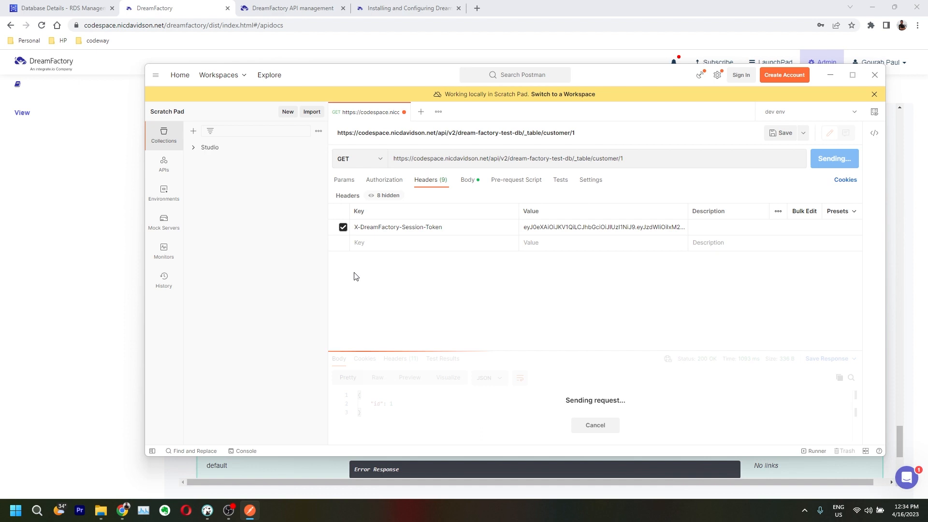
Select the returned record JSON, then make the request a PATCH with a raw JSON body.
click(384, 404)
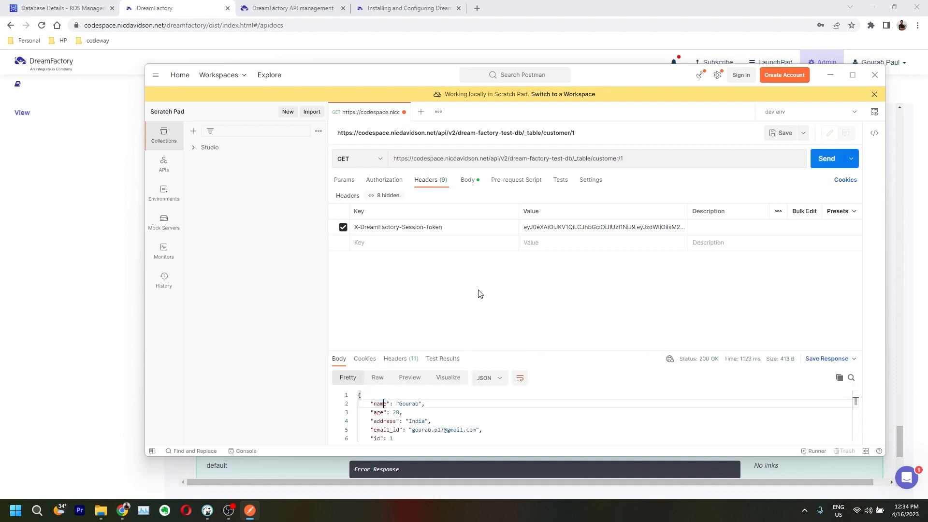
drag(523, 352, 524, 282)
drag(396, 402, 325, 284)
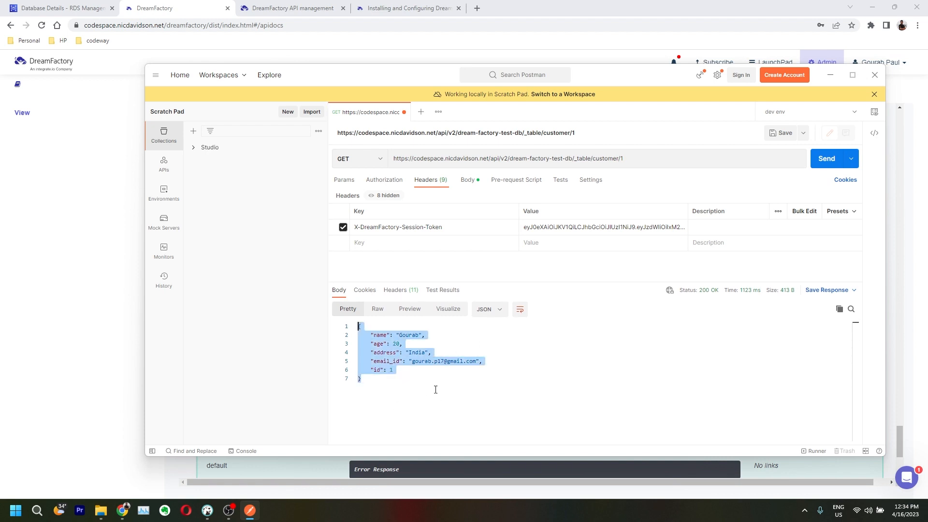
click(376, 159)
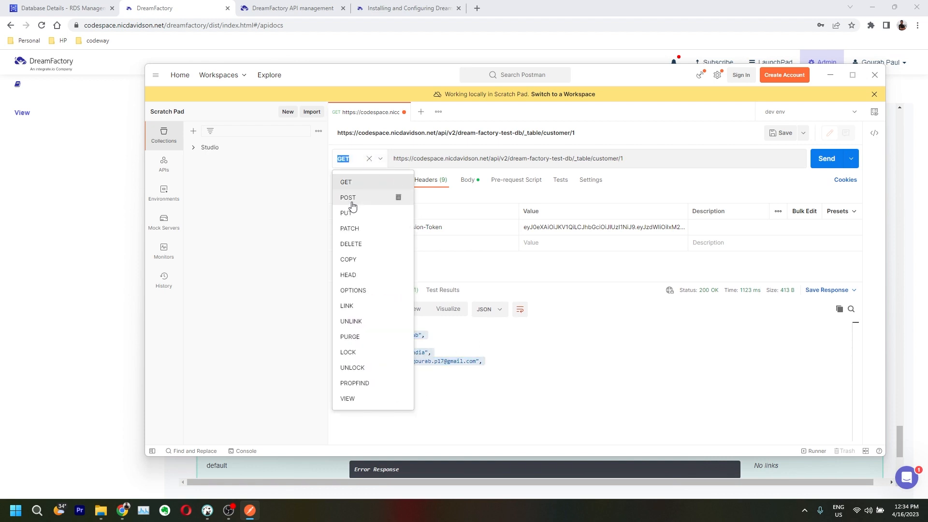
click(350, 229)
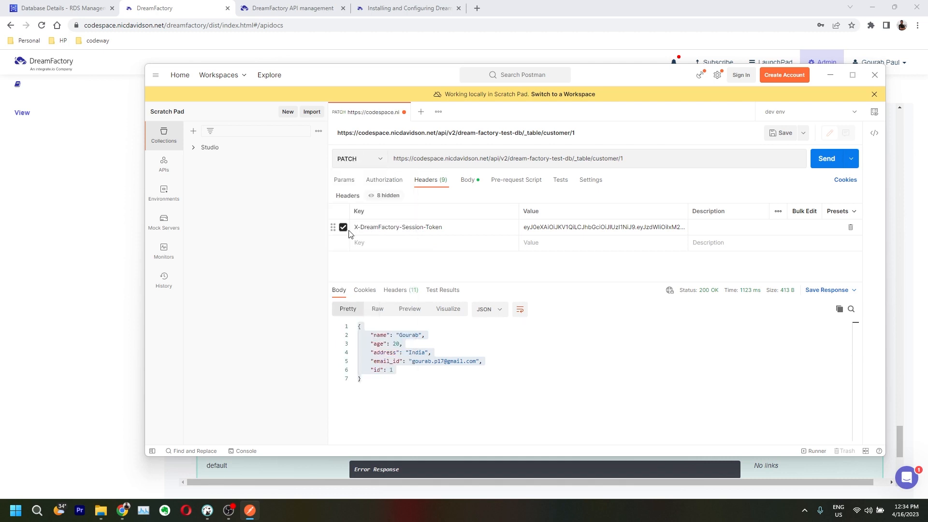
click(475, 182)
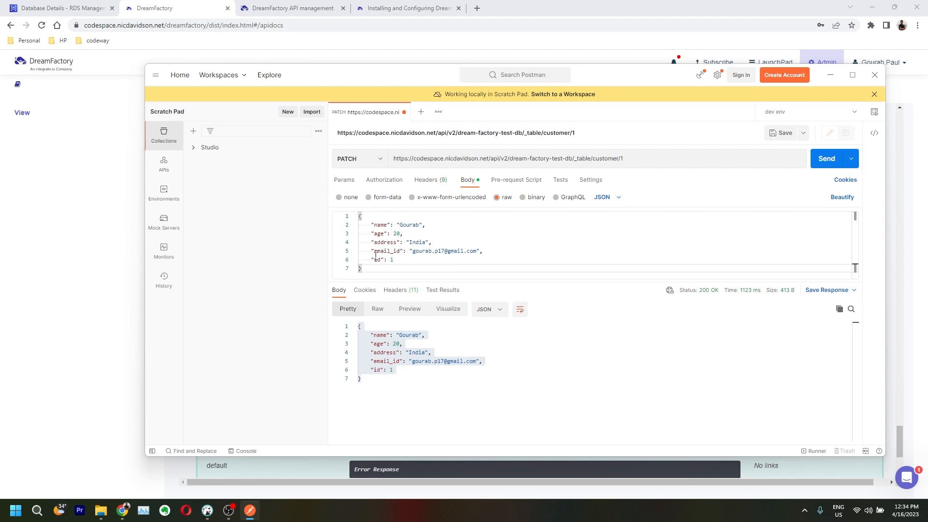
click(396, 232)
click(209, 516)
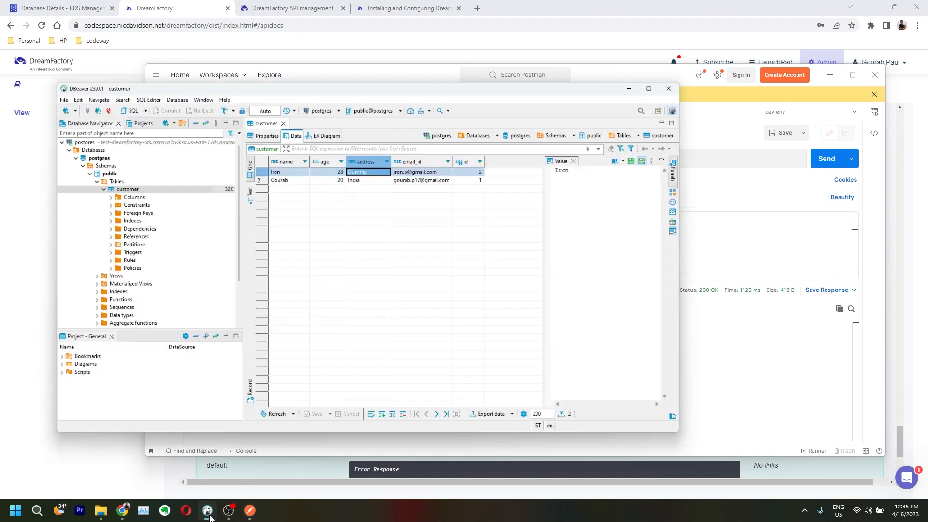
Refresh the DBeaver customer table data and minimize DBeaver.
right_click(389, 338)
click(408, 421)
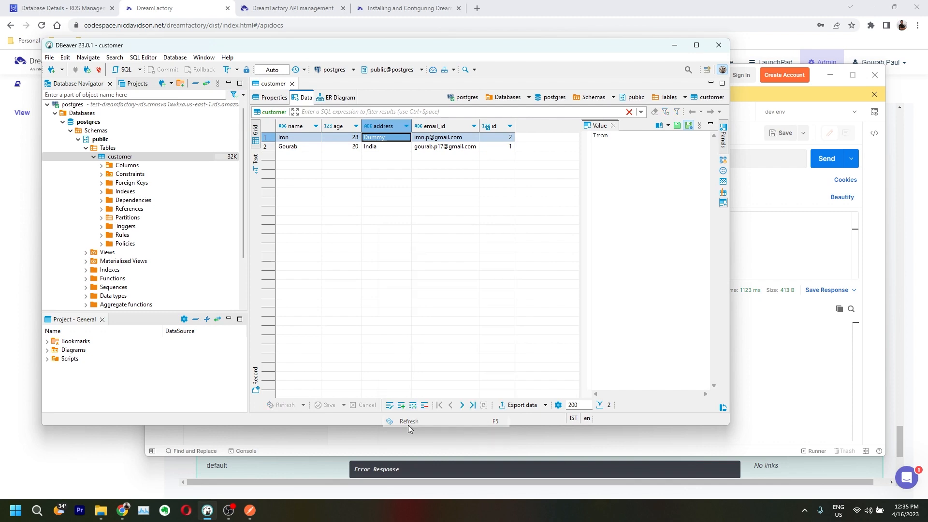
click(674, 45)
Extend customer 1's name to the full name, set age to 21, and send the PATCH.
click(420, 226)
text(paul",)
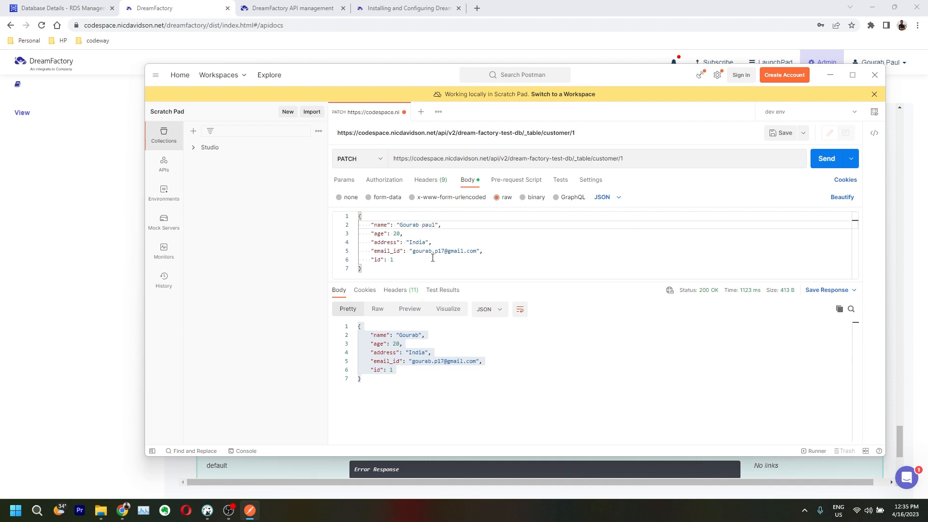
text(P)
click(401, 233)
key(BackSpace)
text(1)
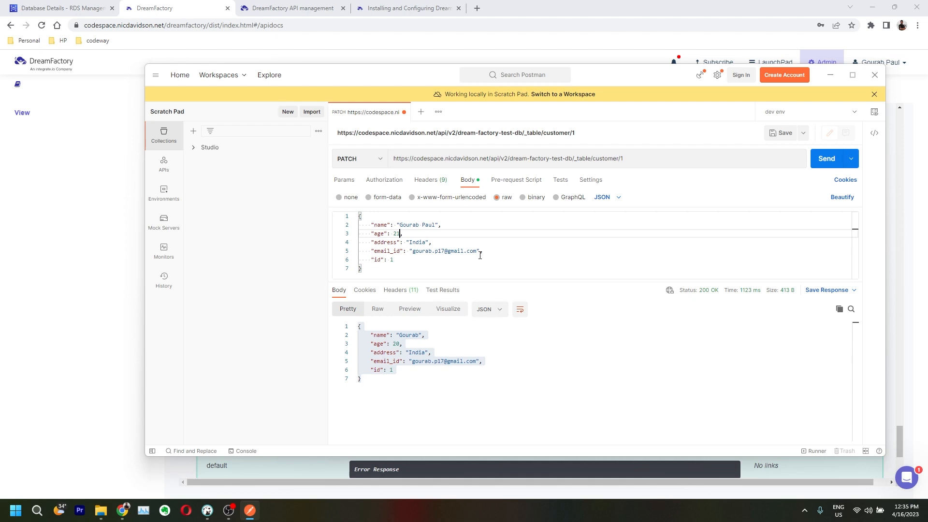
click(827, 162)
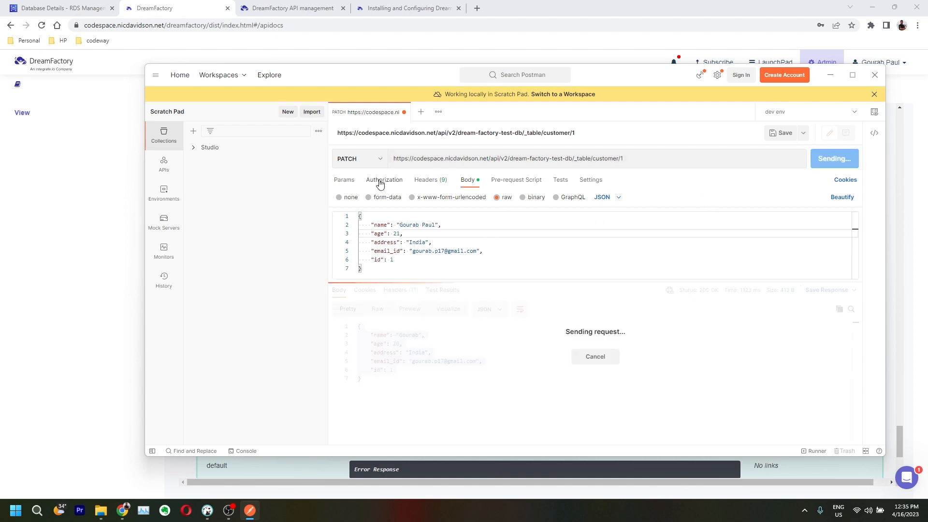
click(622, 158)
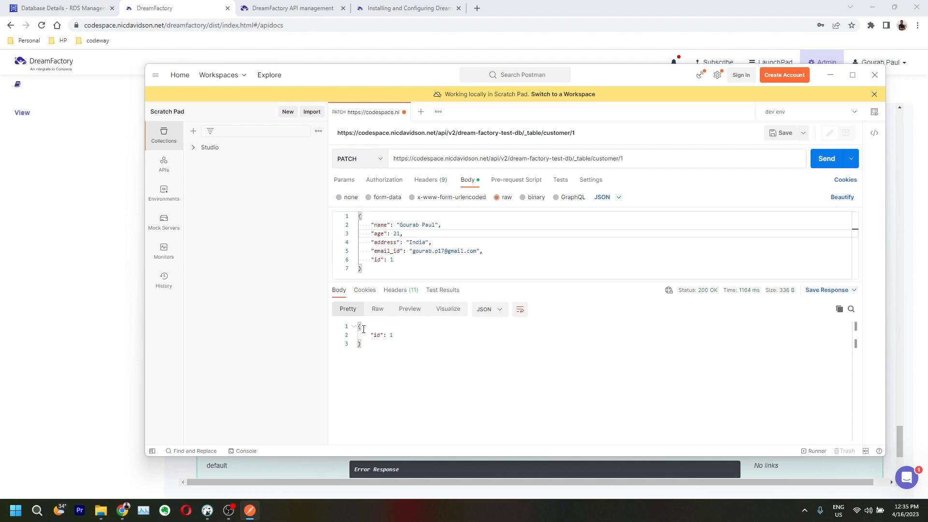
drag(359, 326, 366, 353)
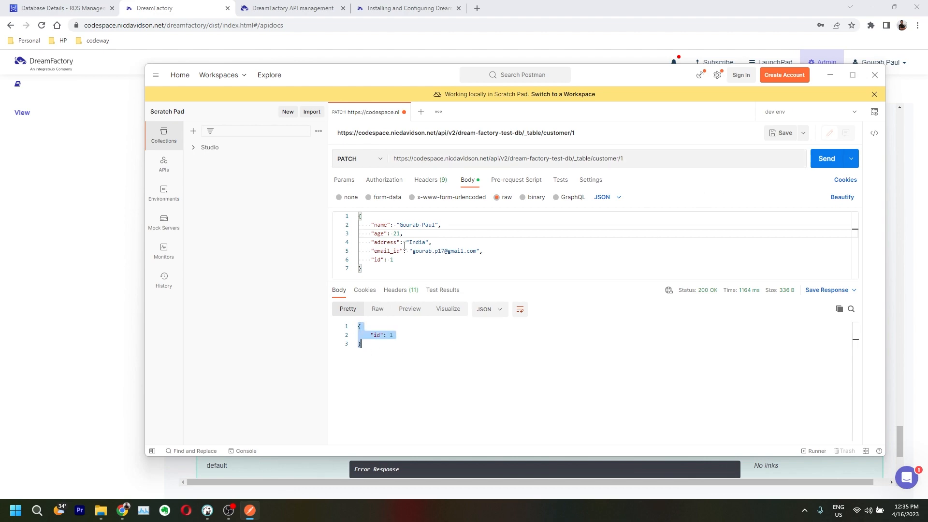
click(826, 83)
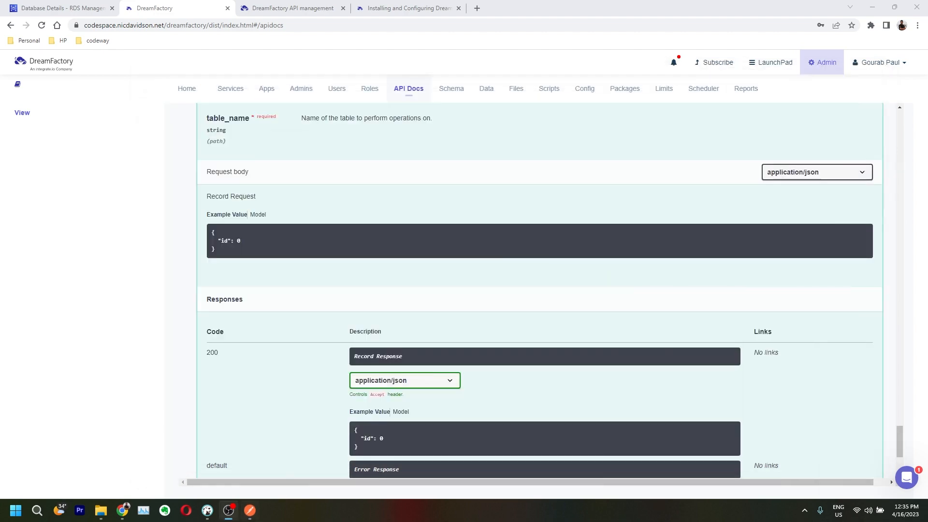
Refresh the DBeaver customer grid and check record 1 shows age 21 and the full name.
click(207, 510)
right_click(359, 212)
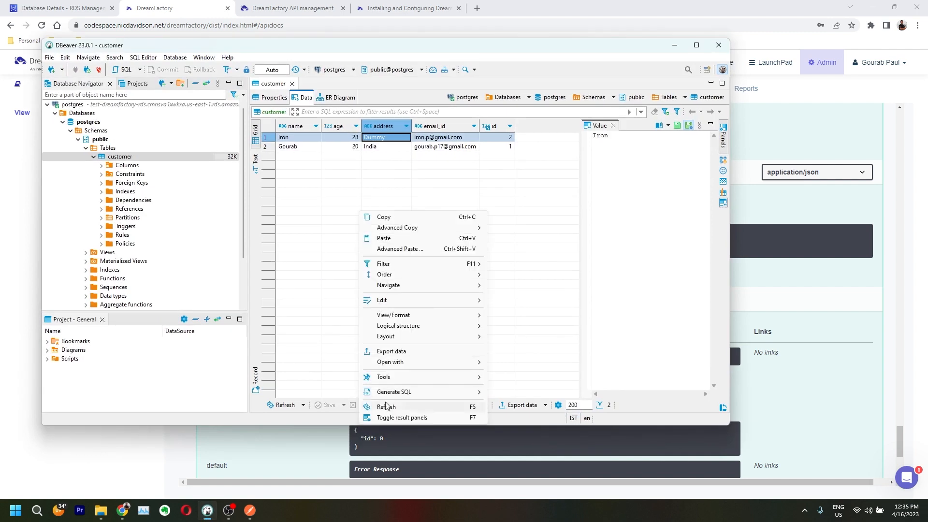
click(387, 406)
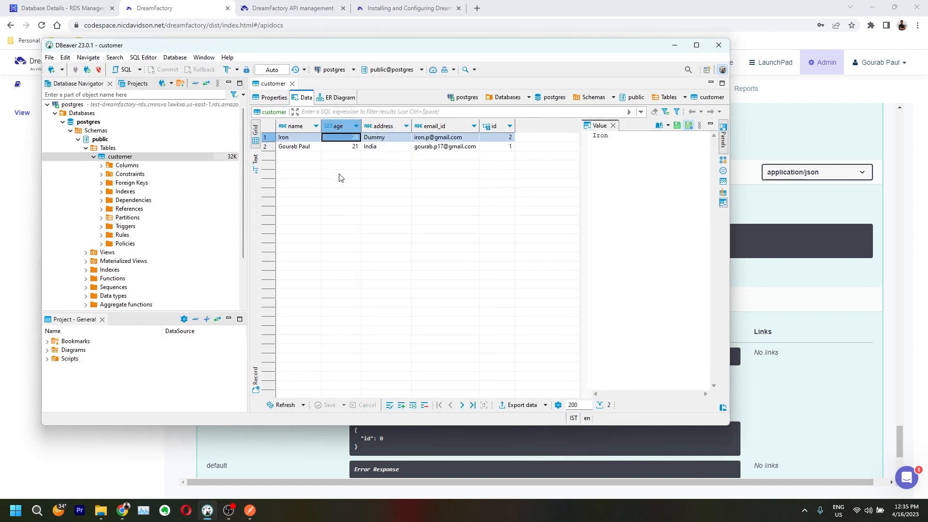
click(290, 147)
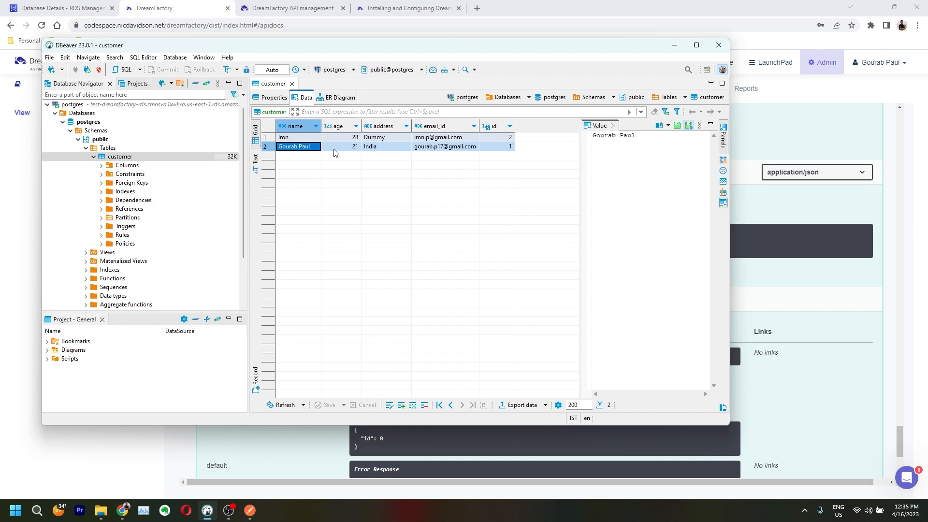
click(675, 46)
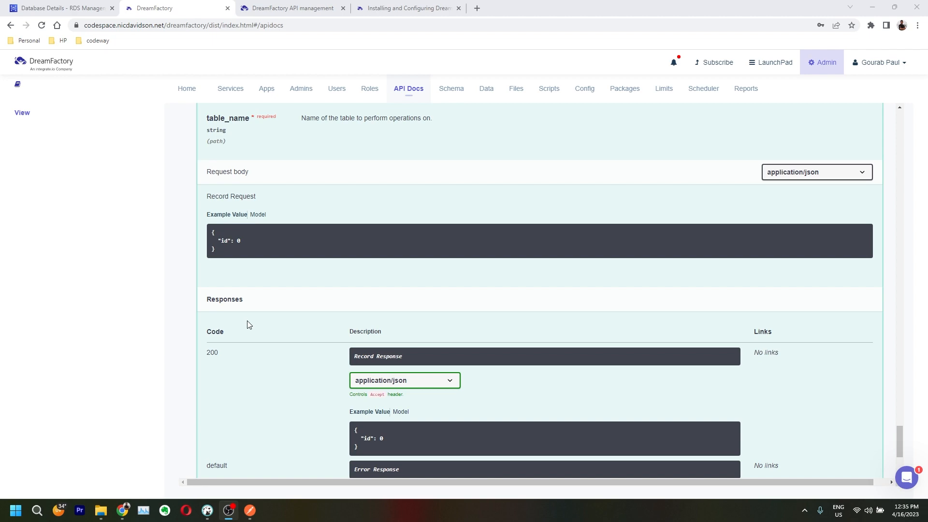
Collapse the PATCH /{id} endpoint docs and check the session token in Postman's request headers.
scroll(266, 368, up, 10)
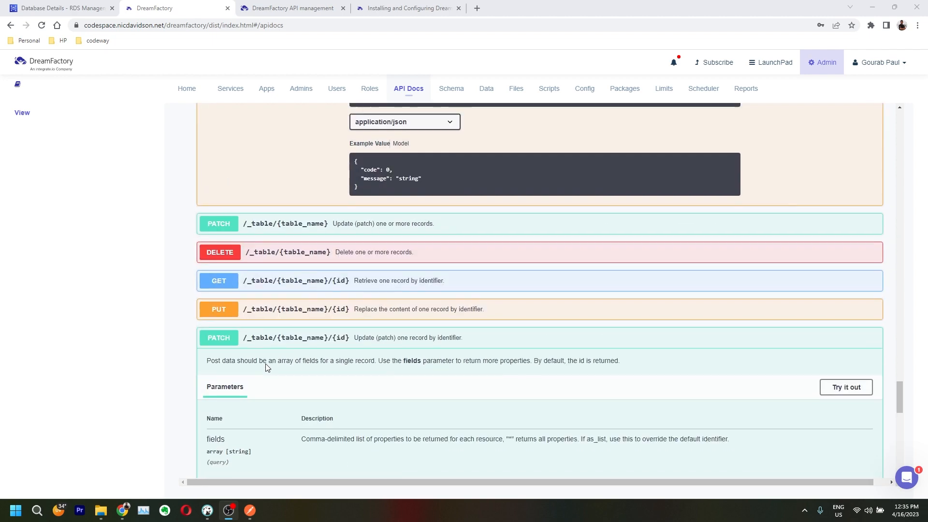
click(478, 344)
click(479, 344)
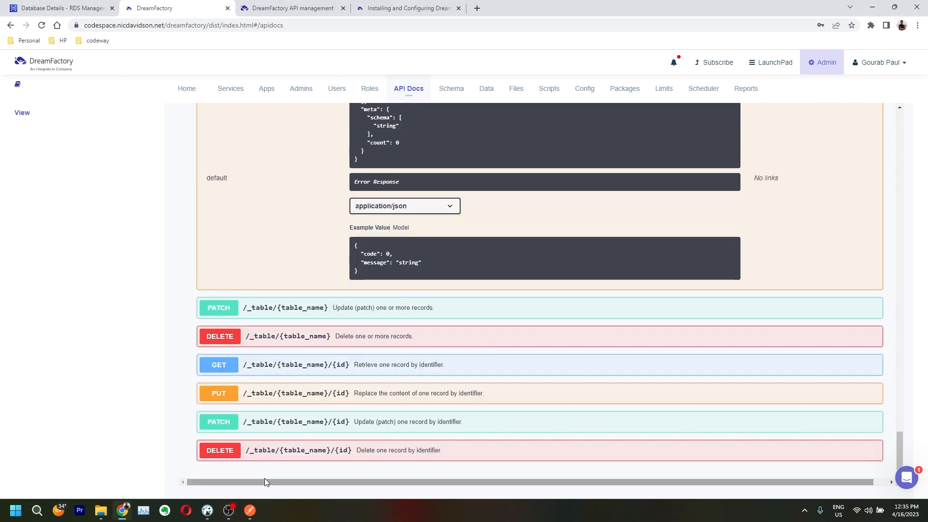
click(250, 511)
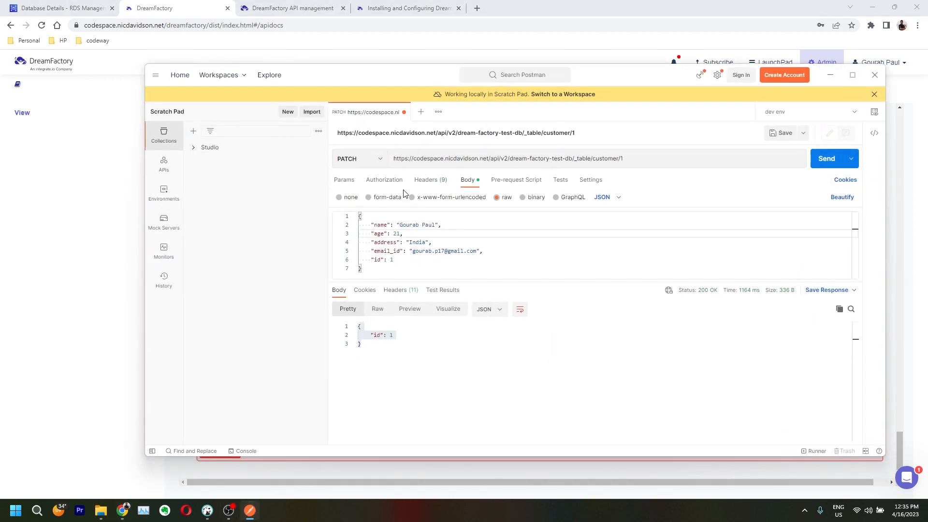
click(417, 180)
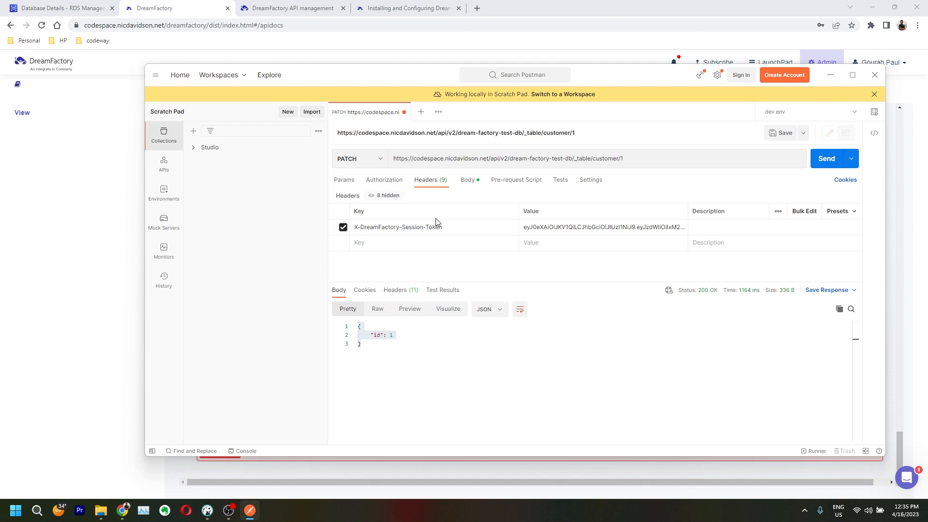
click(830, 75)
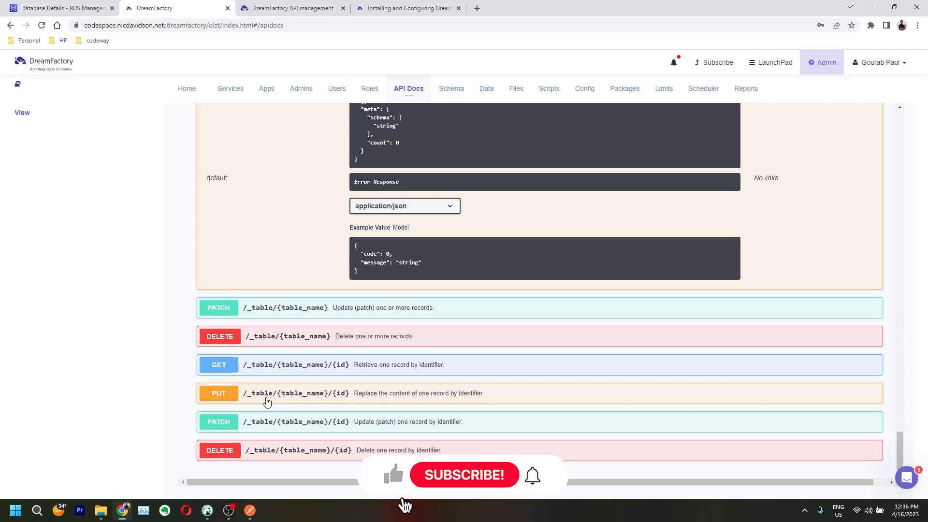
Scroll back up the API docs and return to the Installing and Configuring DreamFactory guide.
scroll(267, 402, up, 15)
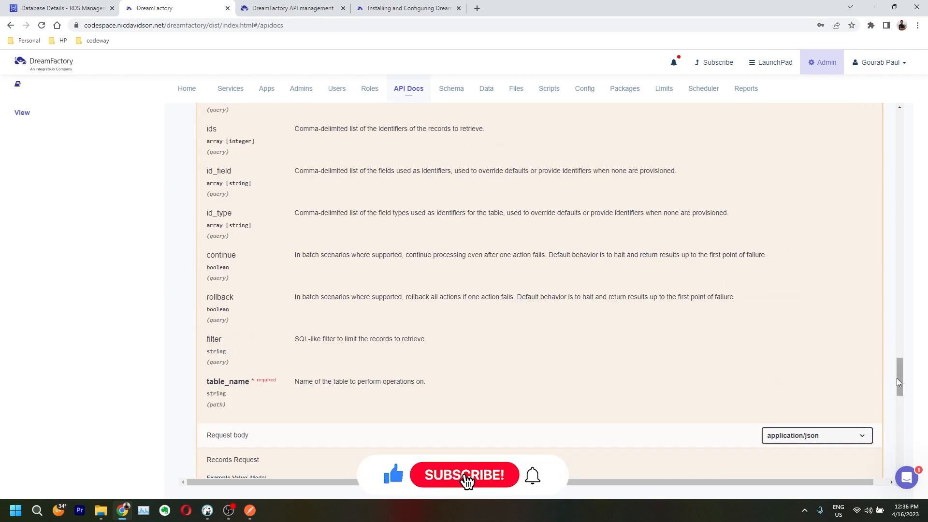
drag(899, 382, 899, 275)
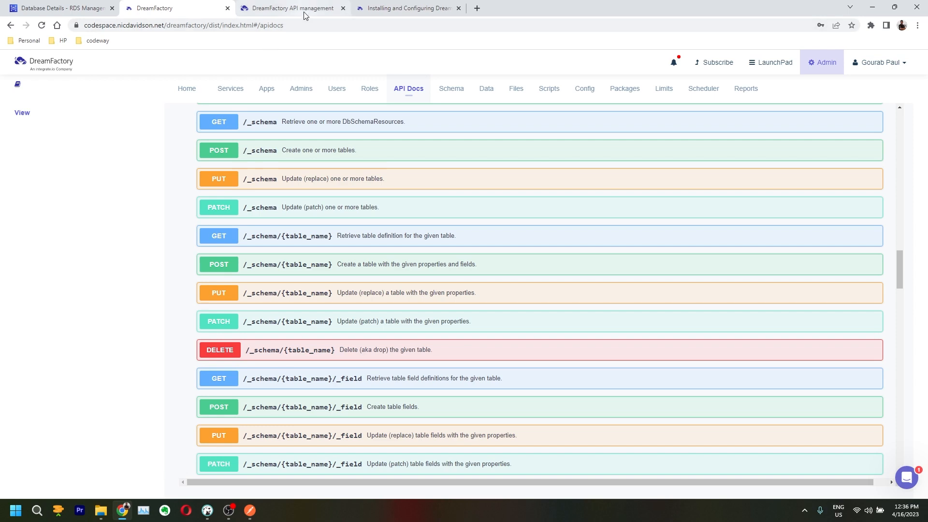
click(369, 10)
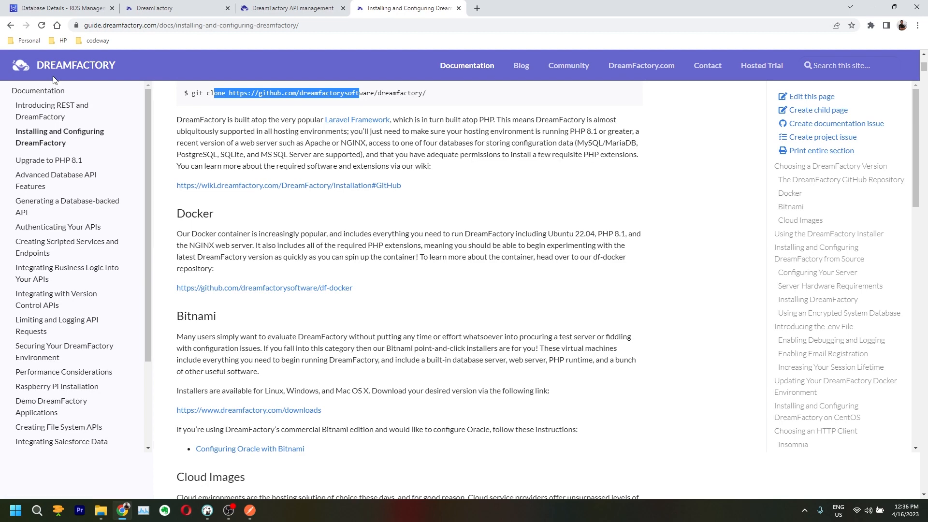
Scroll up to the guide's GitHub Repository section showing the git clone command.
scroll(284, 113, up, 1)
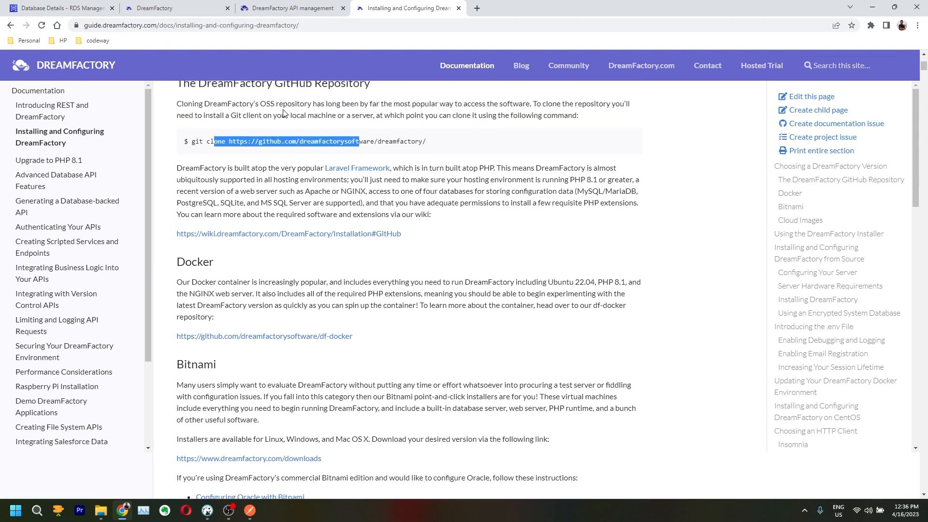